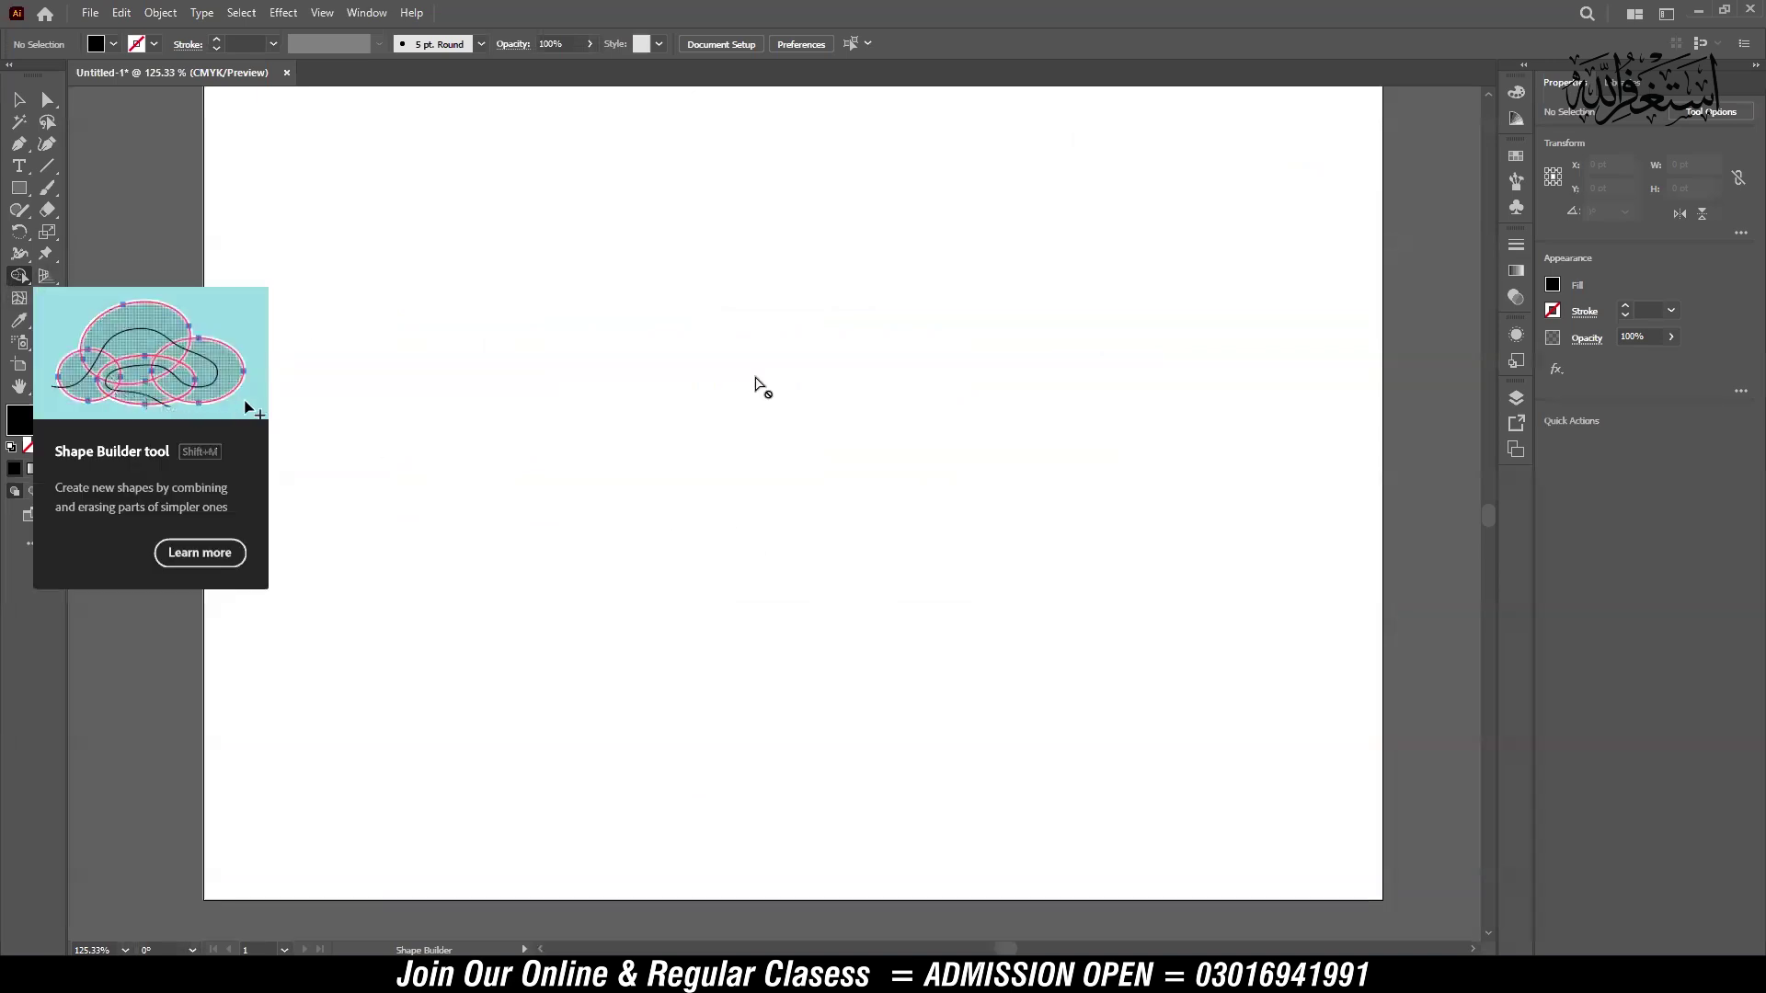
Step: Draw a square about 257 pt wide near the middle of the artboard and shift it slightly upward
click(18, 99)
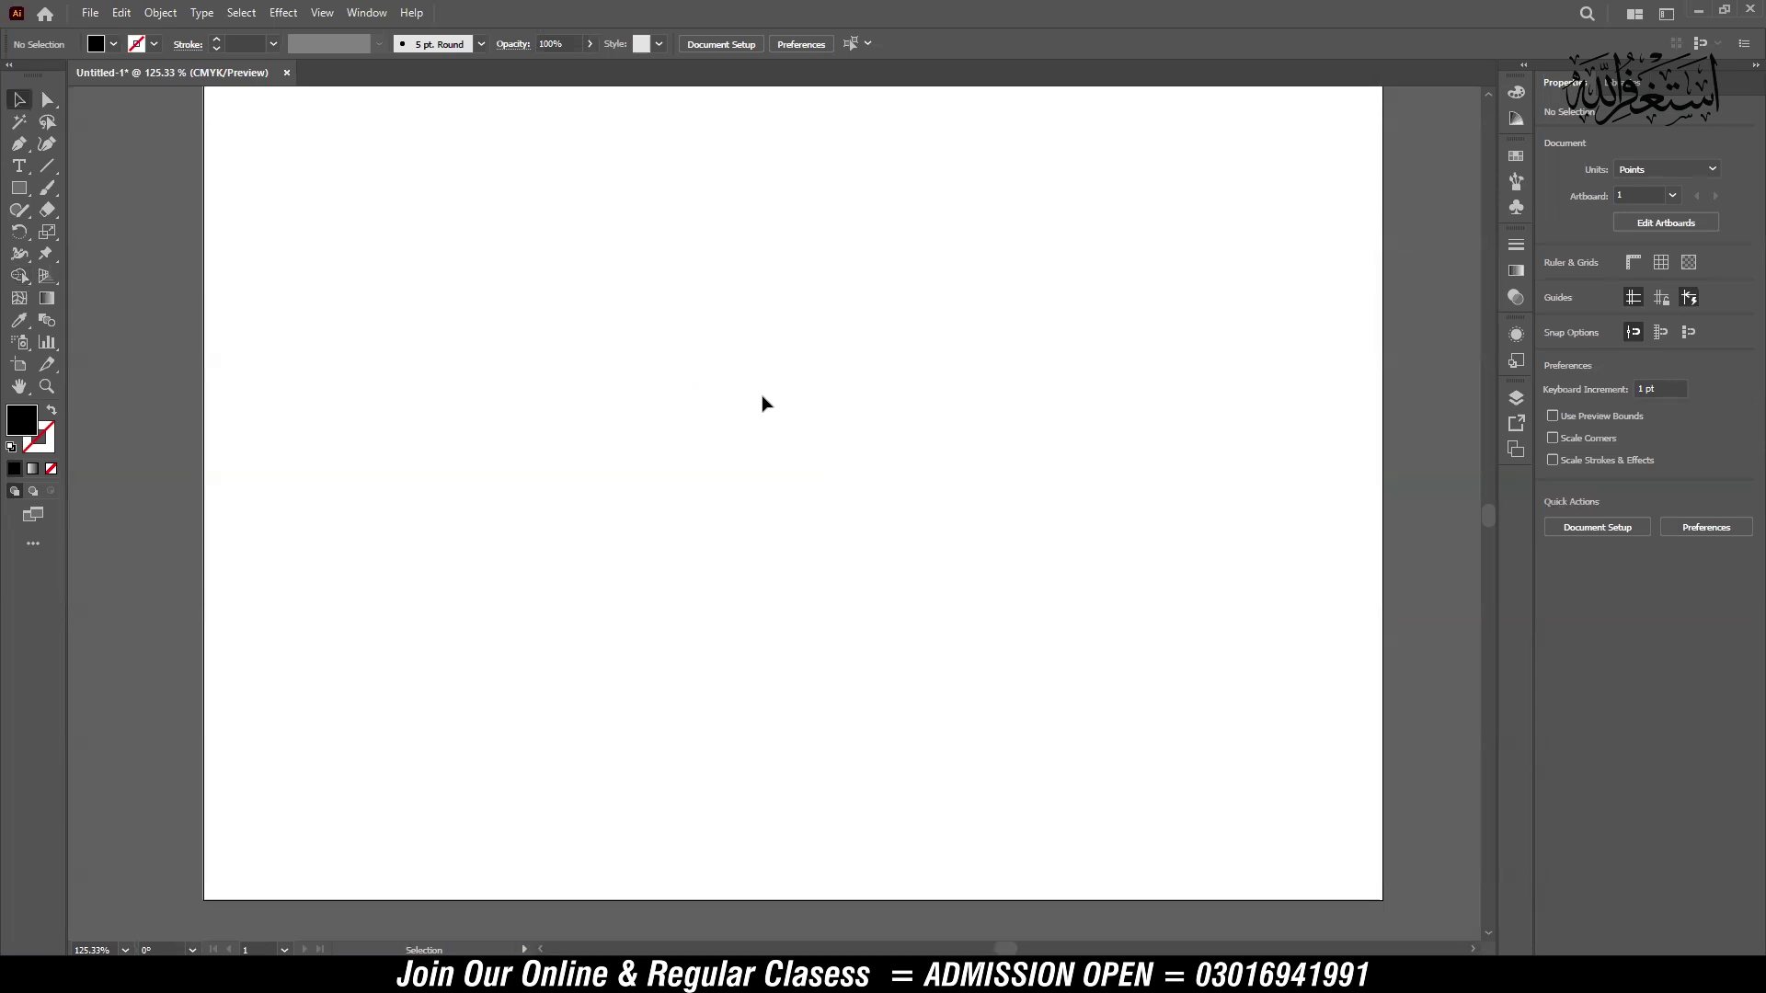
click(18, 188)
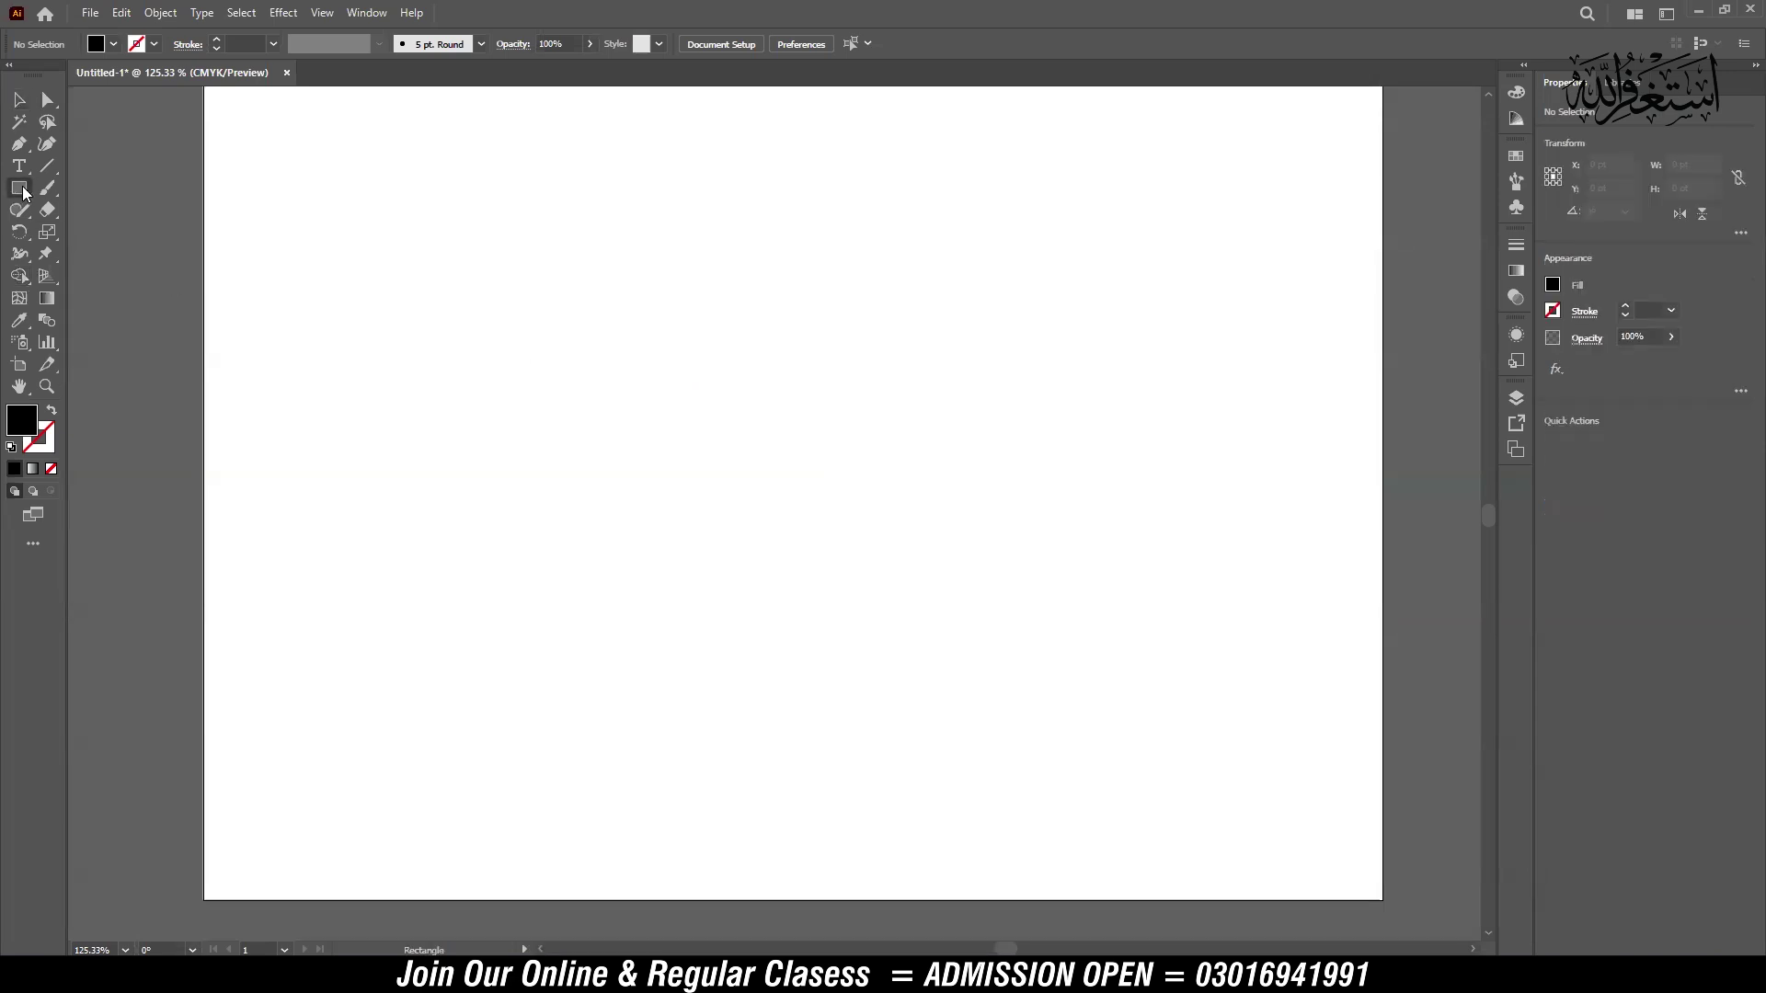
drag(577, 318, 959, 700)
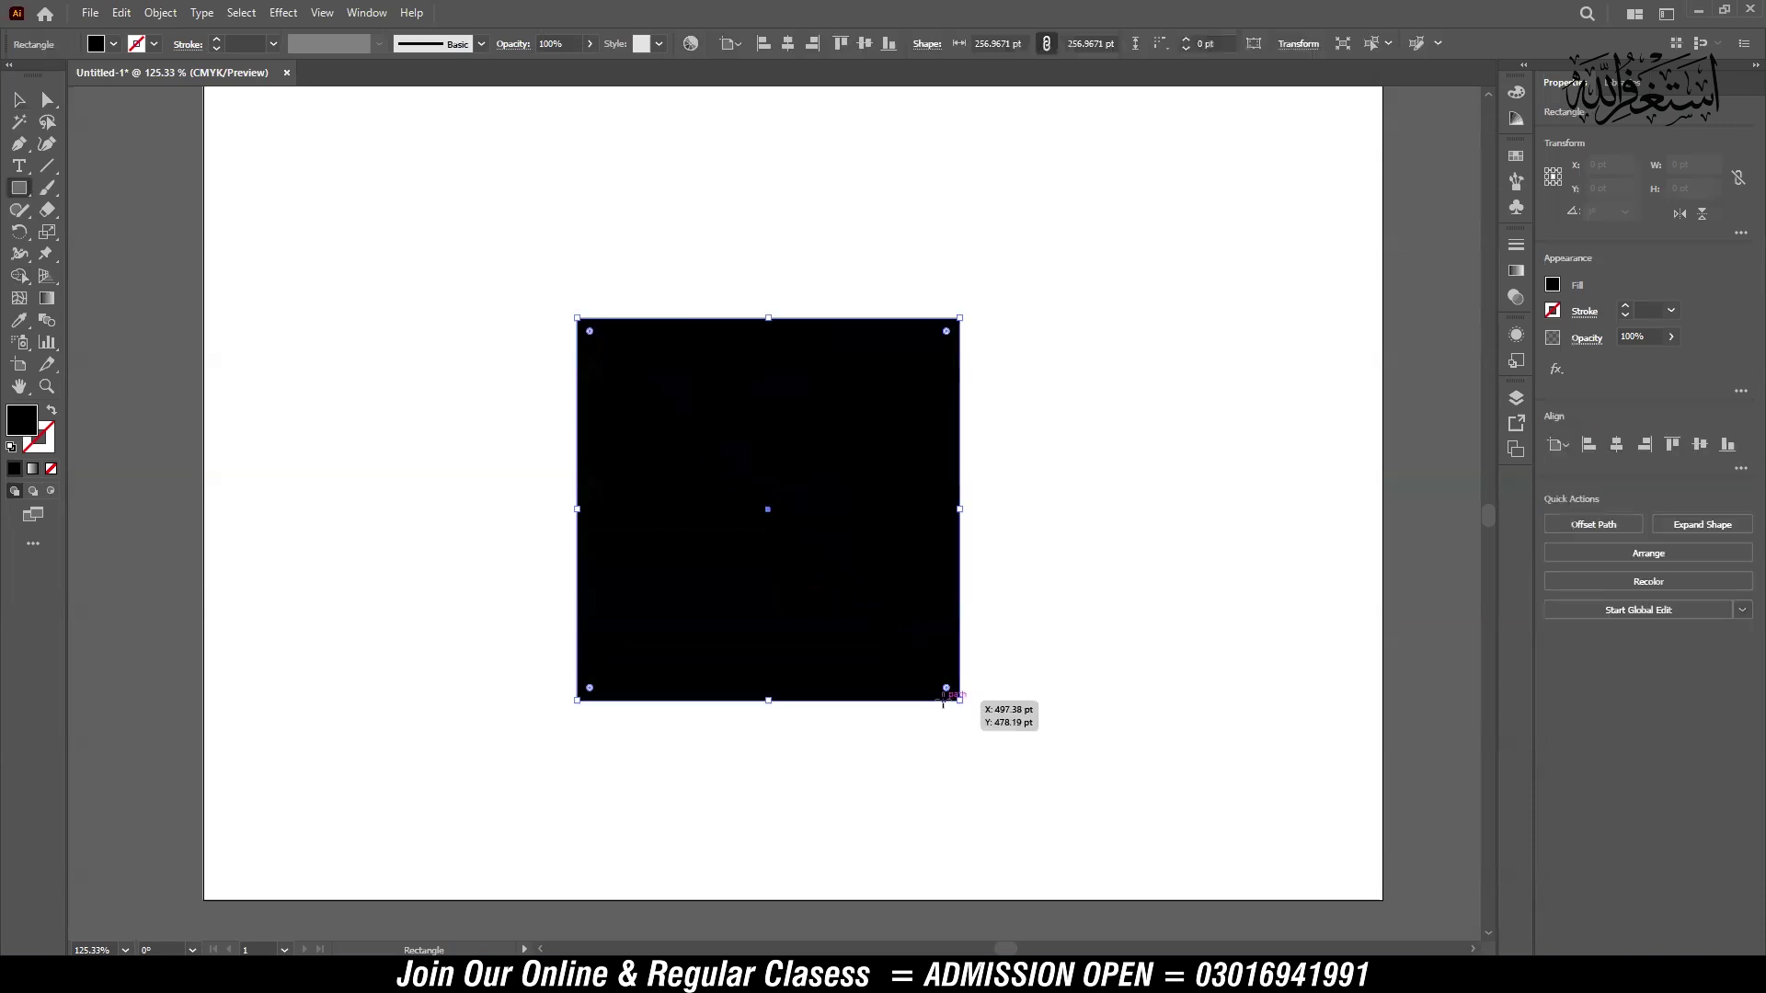
click(16, 99)
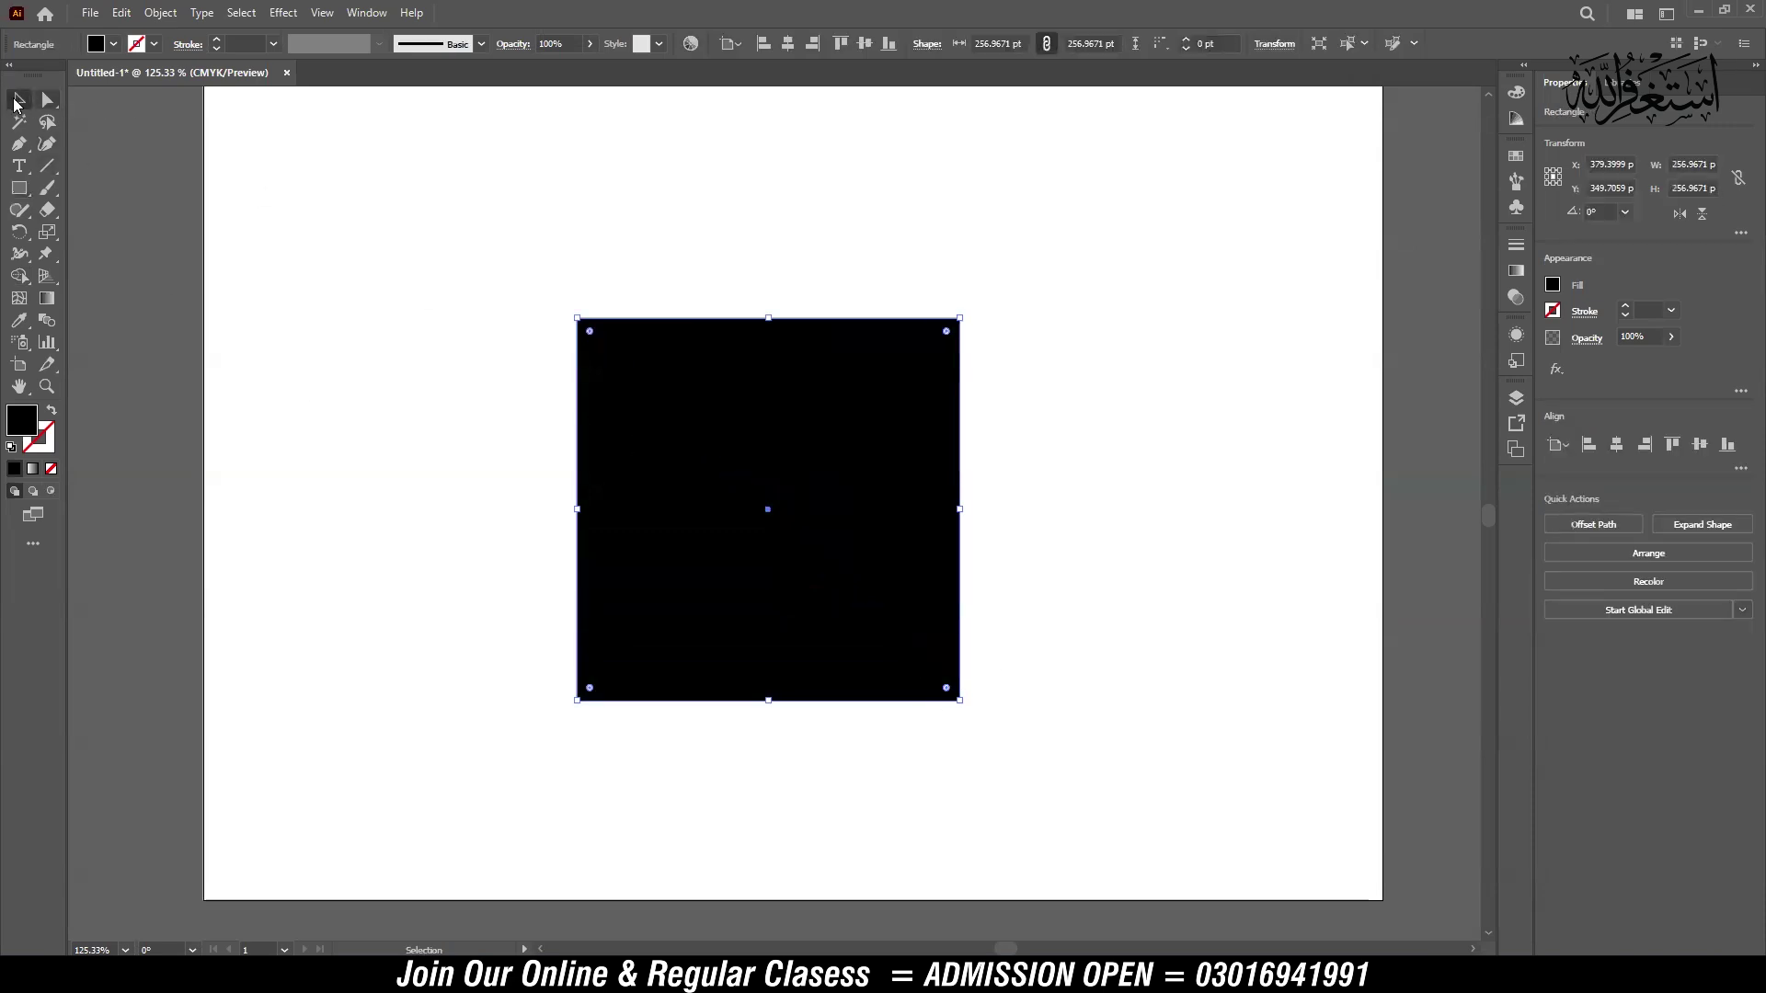
drag(690, 429, 689, 391)
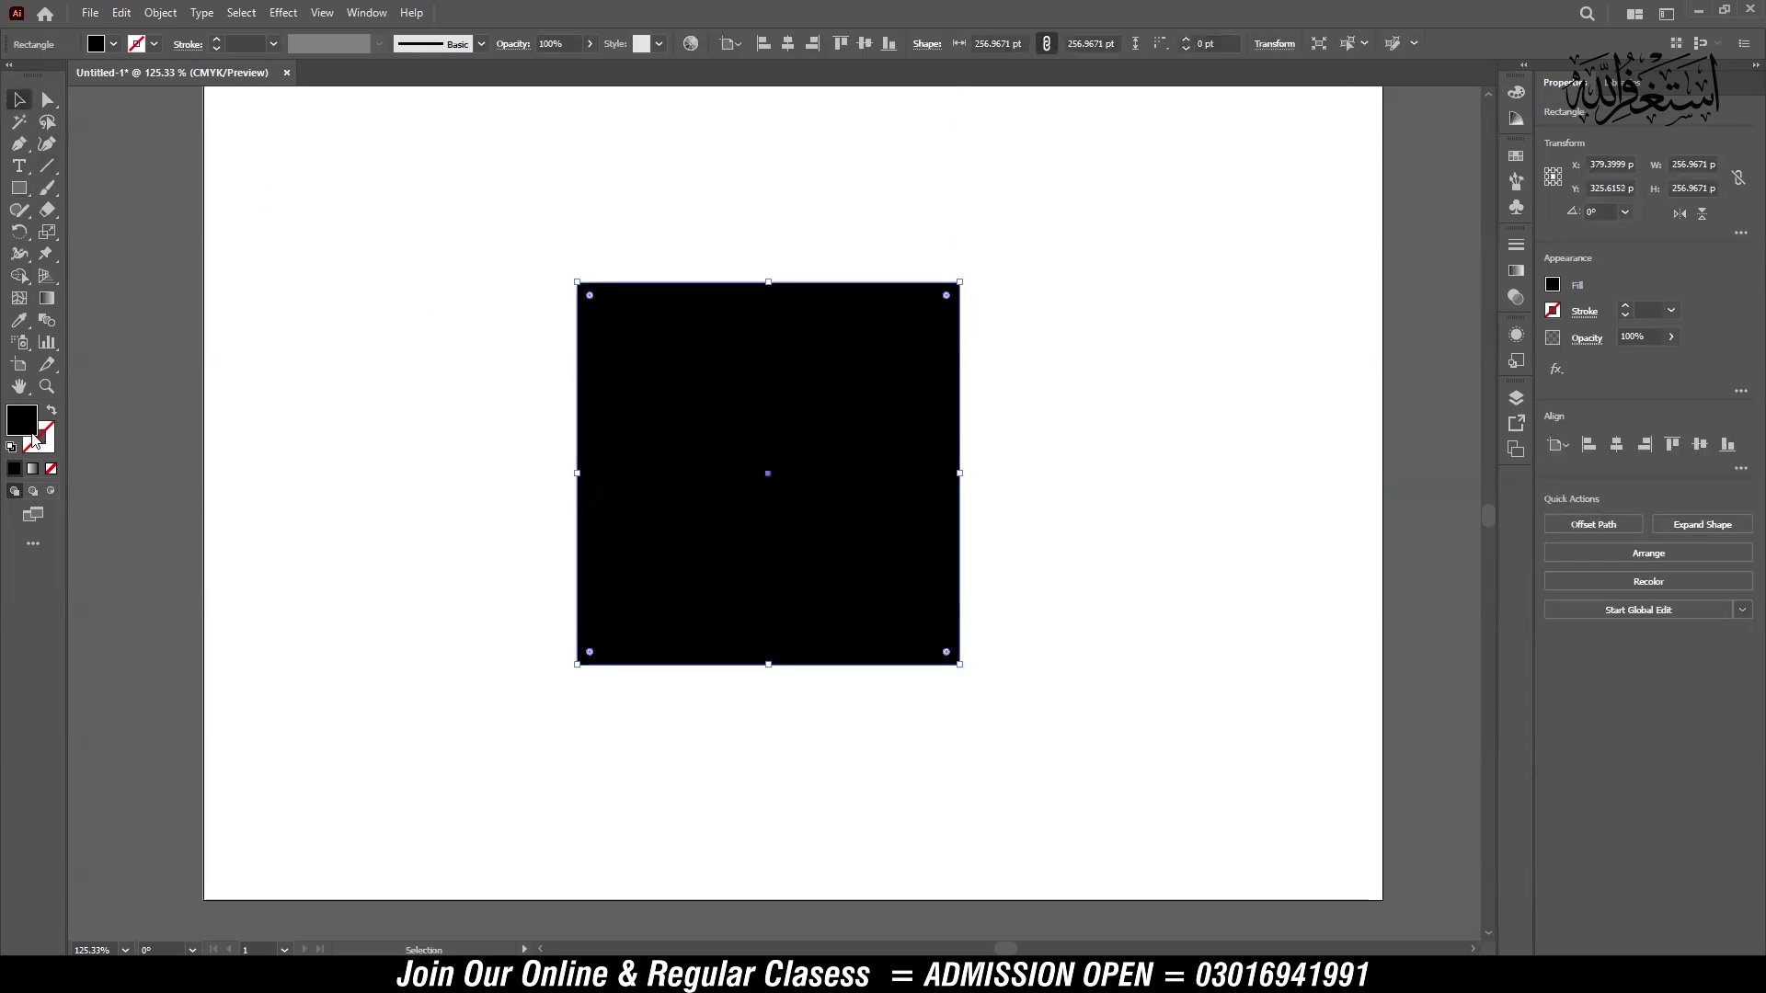
Step: Remove the square's fill and give it a black 6 pt stroke
click(55, 468)
click(50, 447)
click(14, 469)
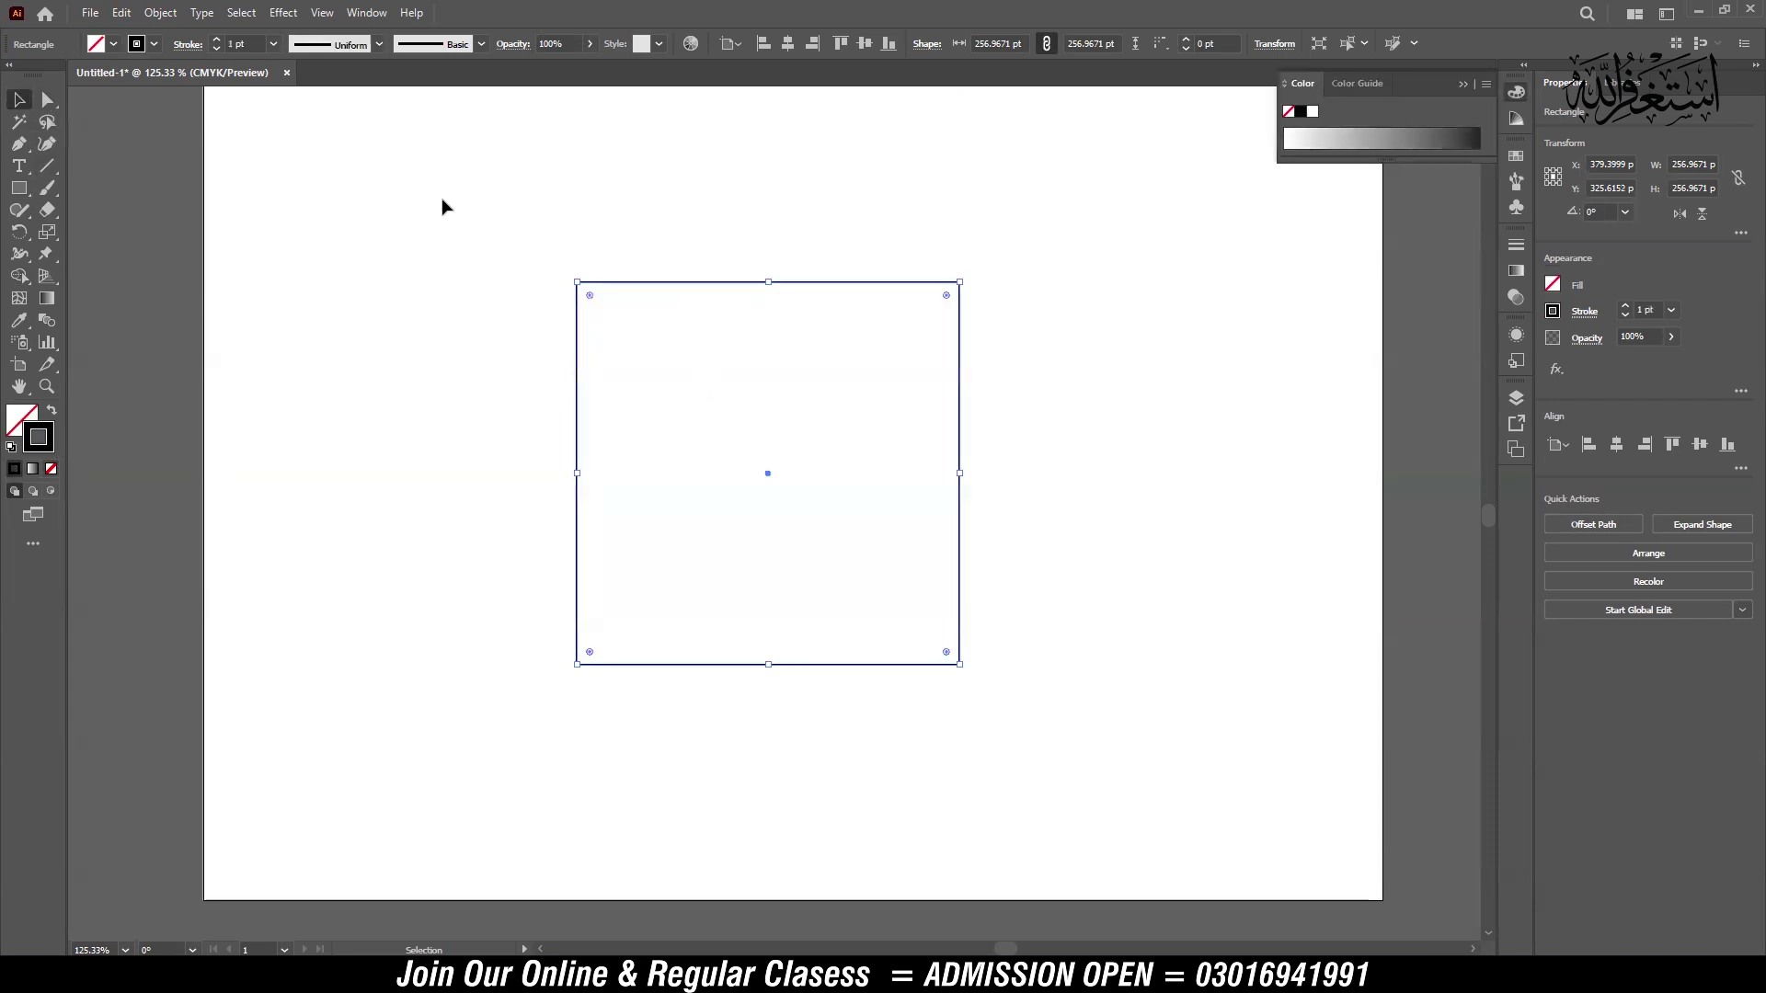
click(217, 40)
click(217, 41)
click(217, 40)
click(218, 40)
click(217, 41)
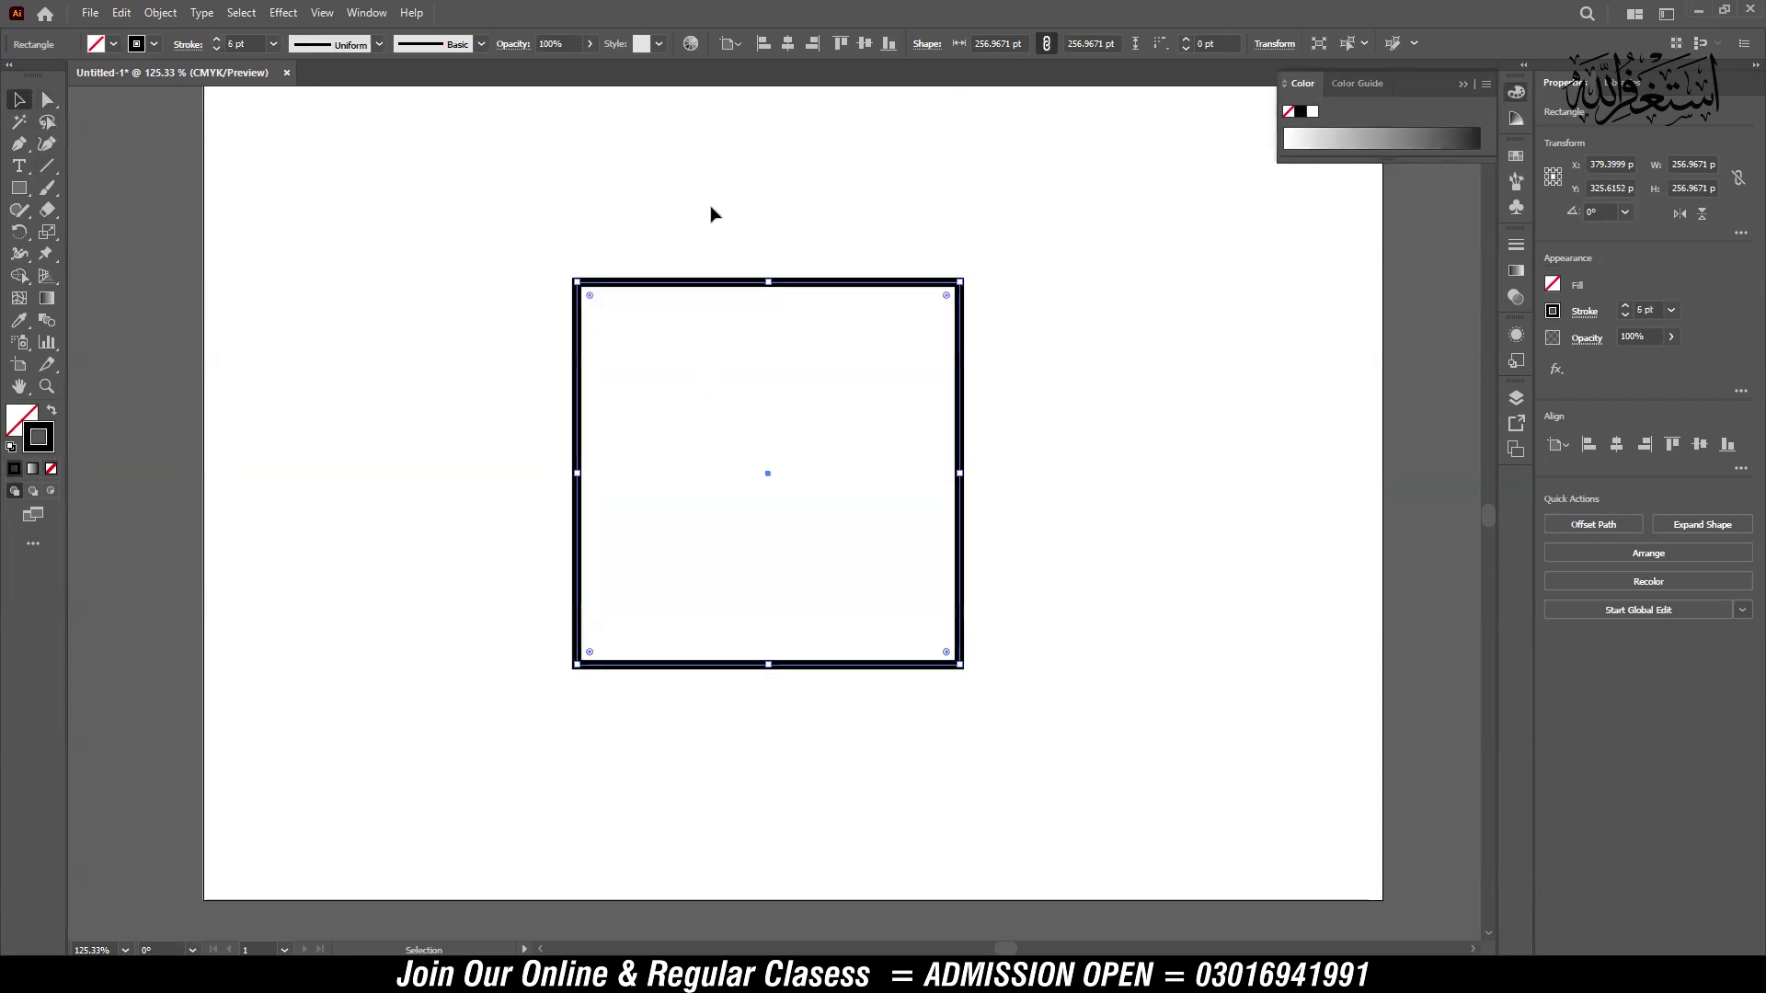
Step: Duplicate the square diagonally so the two copies overlap, and reposition both squares together on the artboard
click(870, 293)
drag(877, 286, 914, 390)
drag(984, 207, 819, 431)
drag(909, 386, 939, 329)
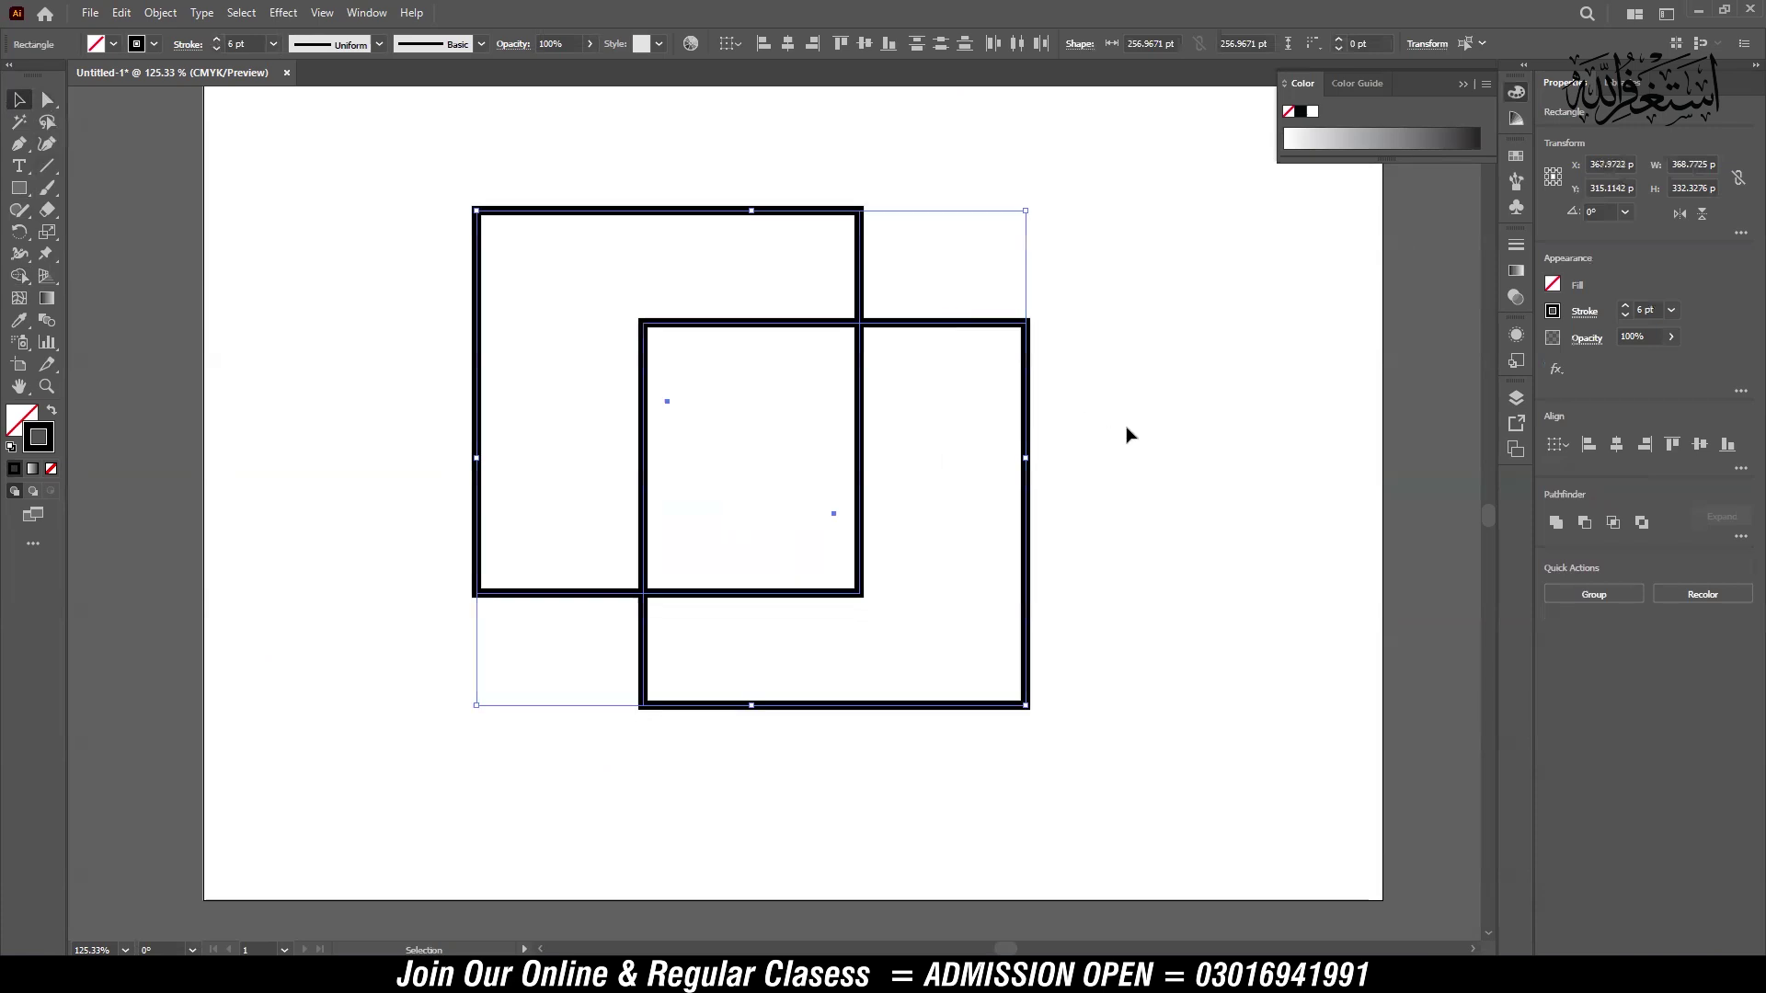
Step: Merge all regions of the two overlapping squares into one outline with the Shape Builder tool, and undo the merge
click(17, 275)
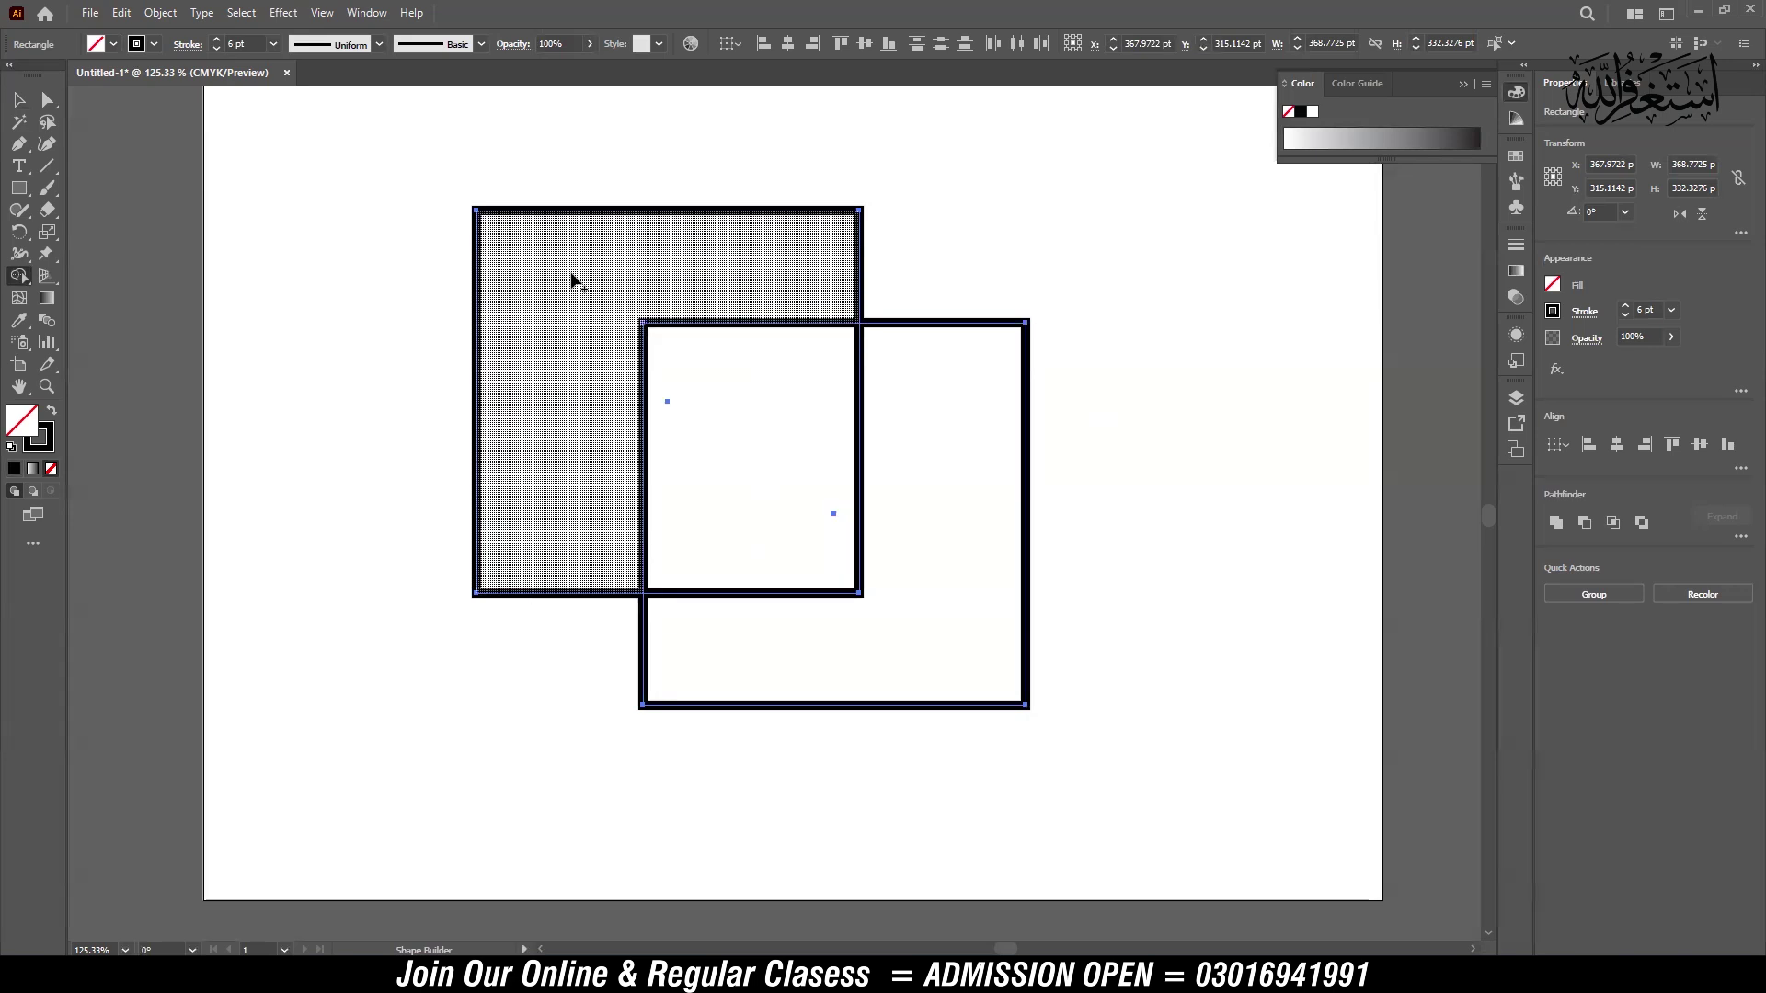
drag(626, 354, 909, 589)
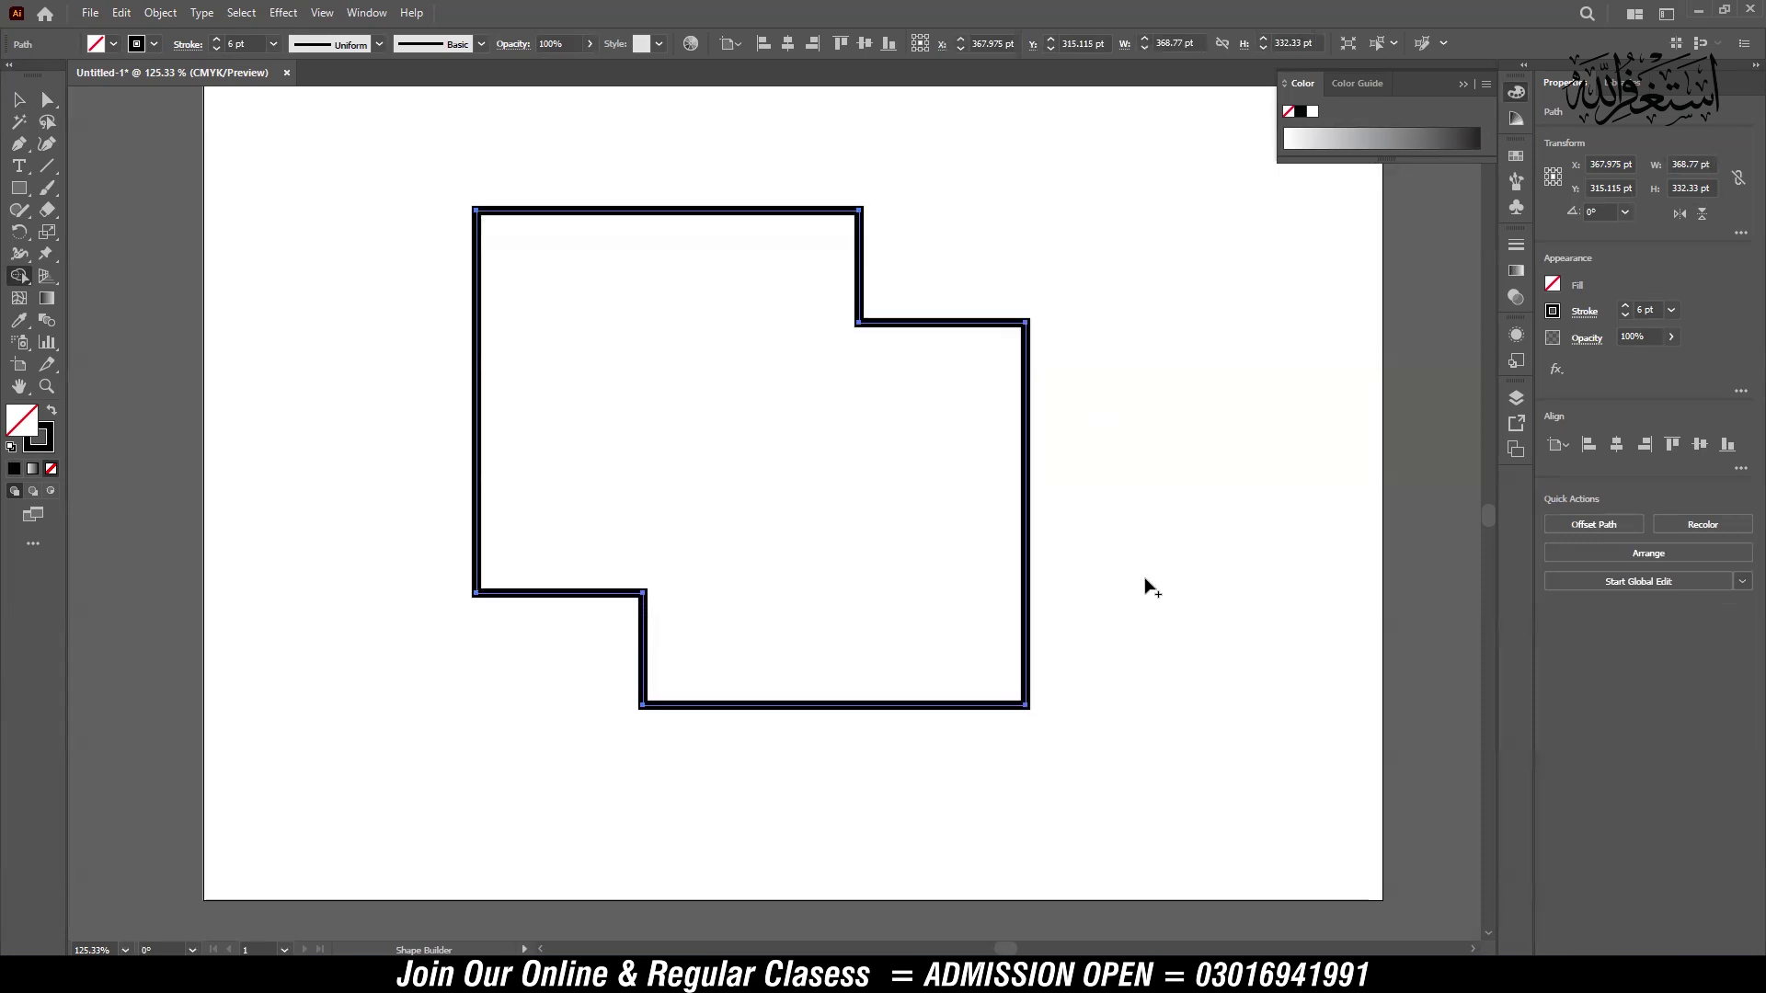
key(ctrl+z)
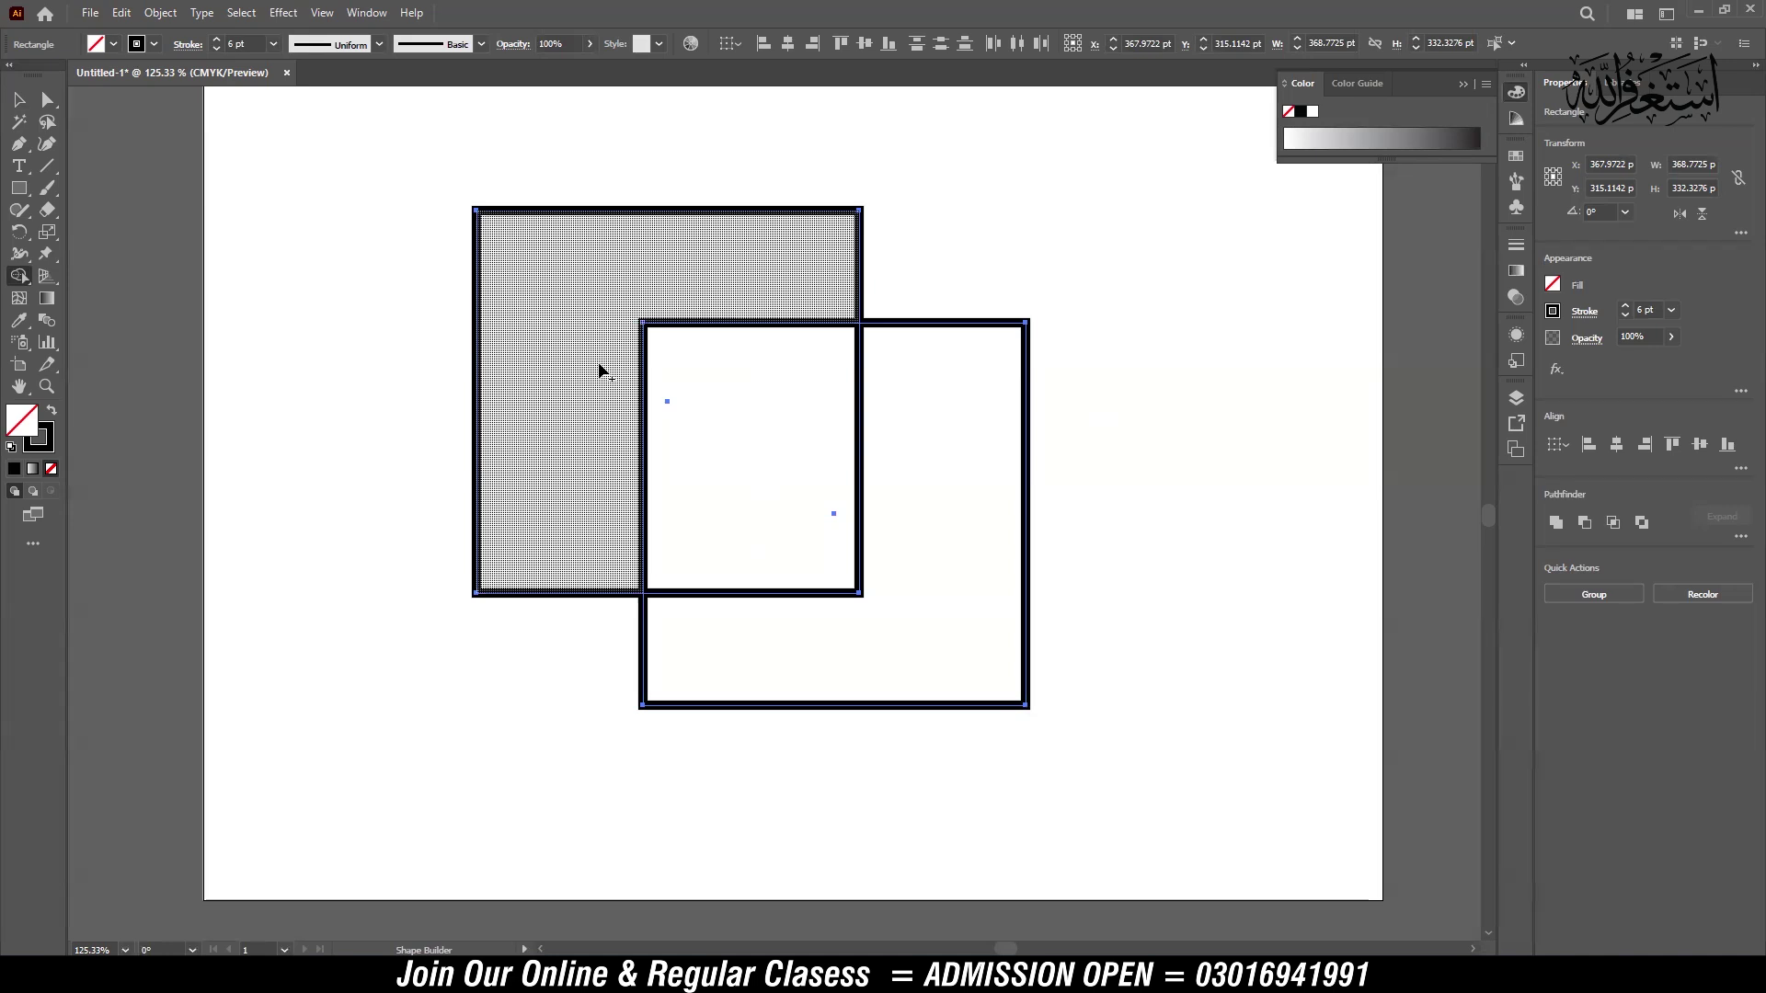
Step: Separate the lower-right L-shaped region with the Shape Builder tool and move it away from the other square
click(923, 433)
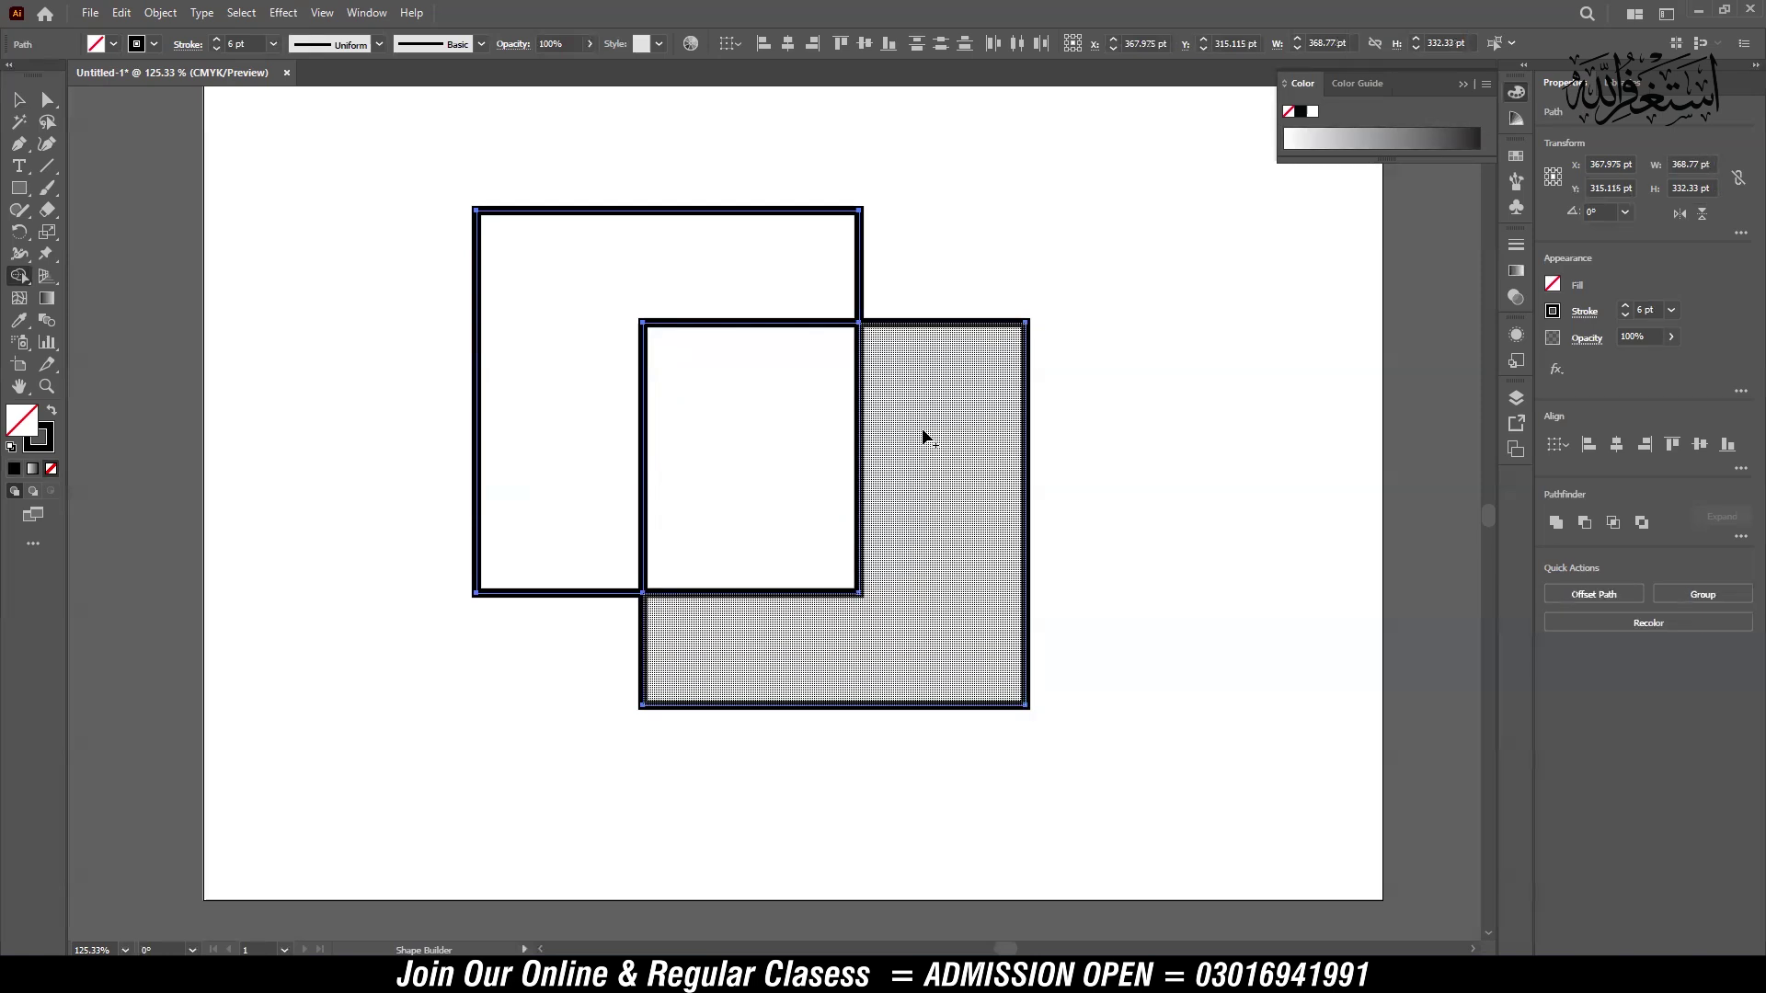
click(18, 99)
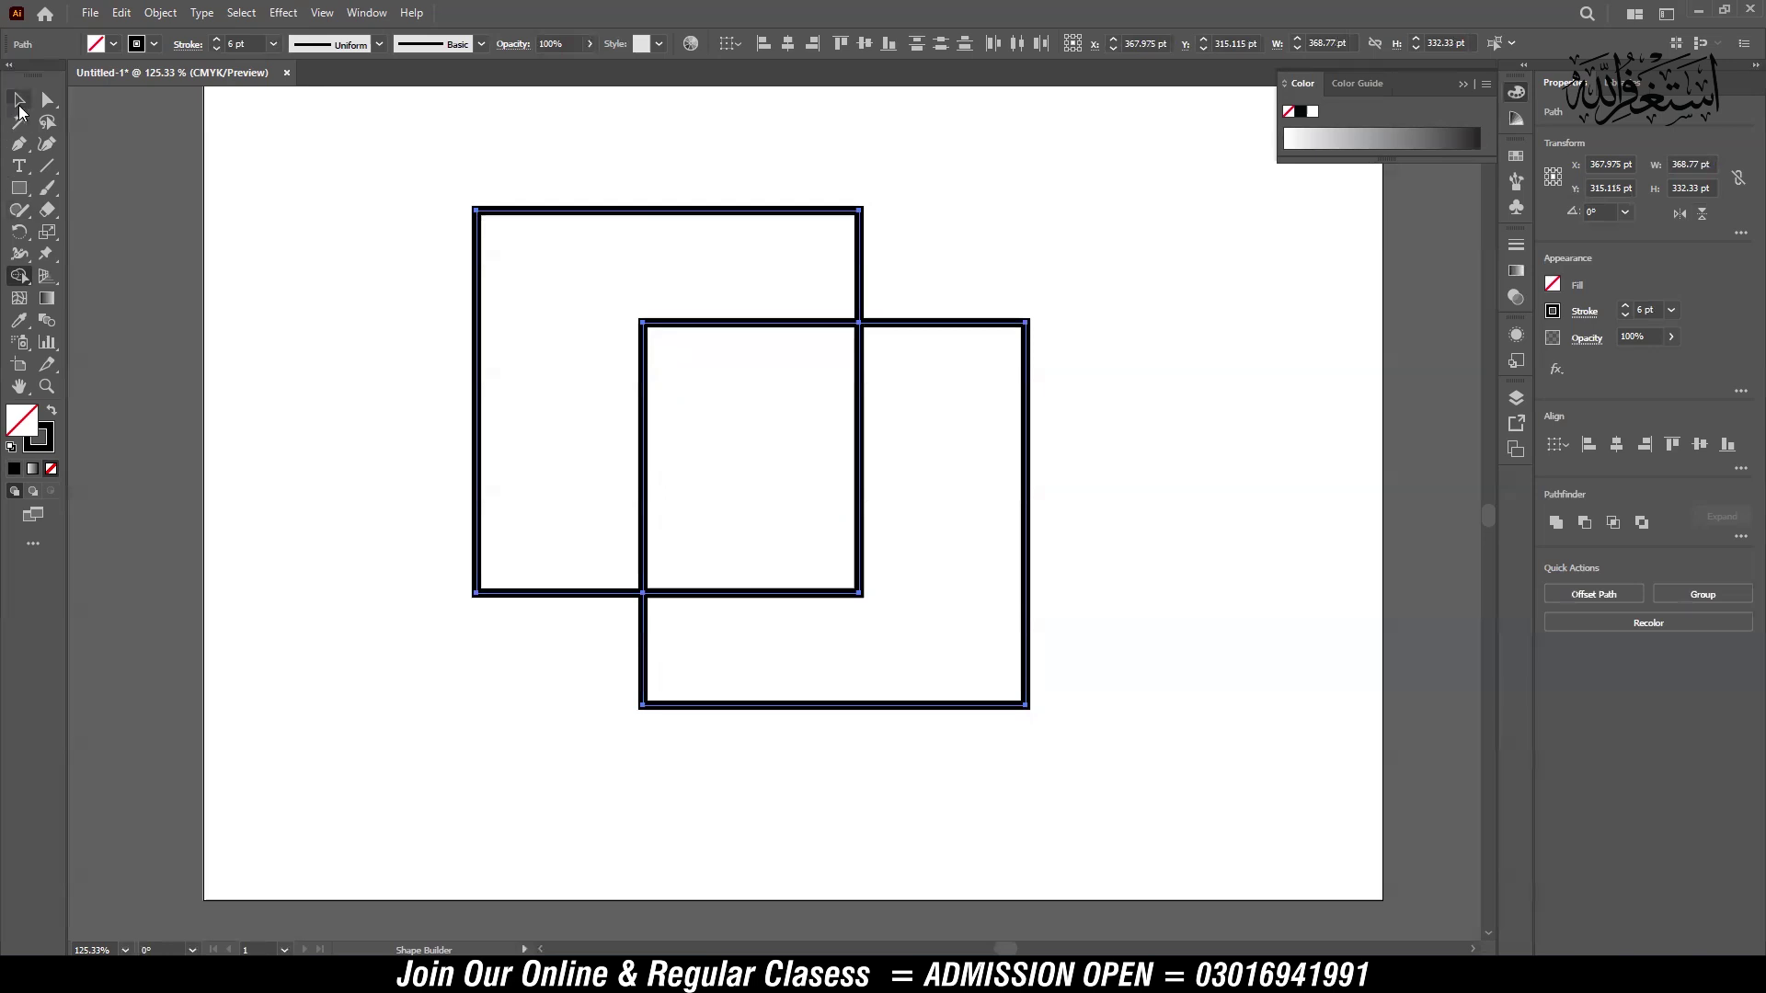
click(1056, 378)
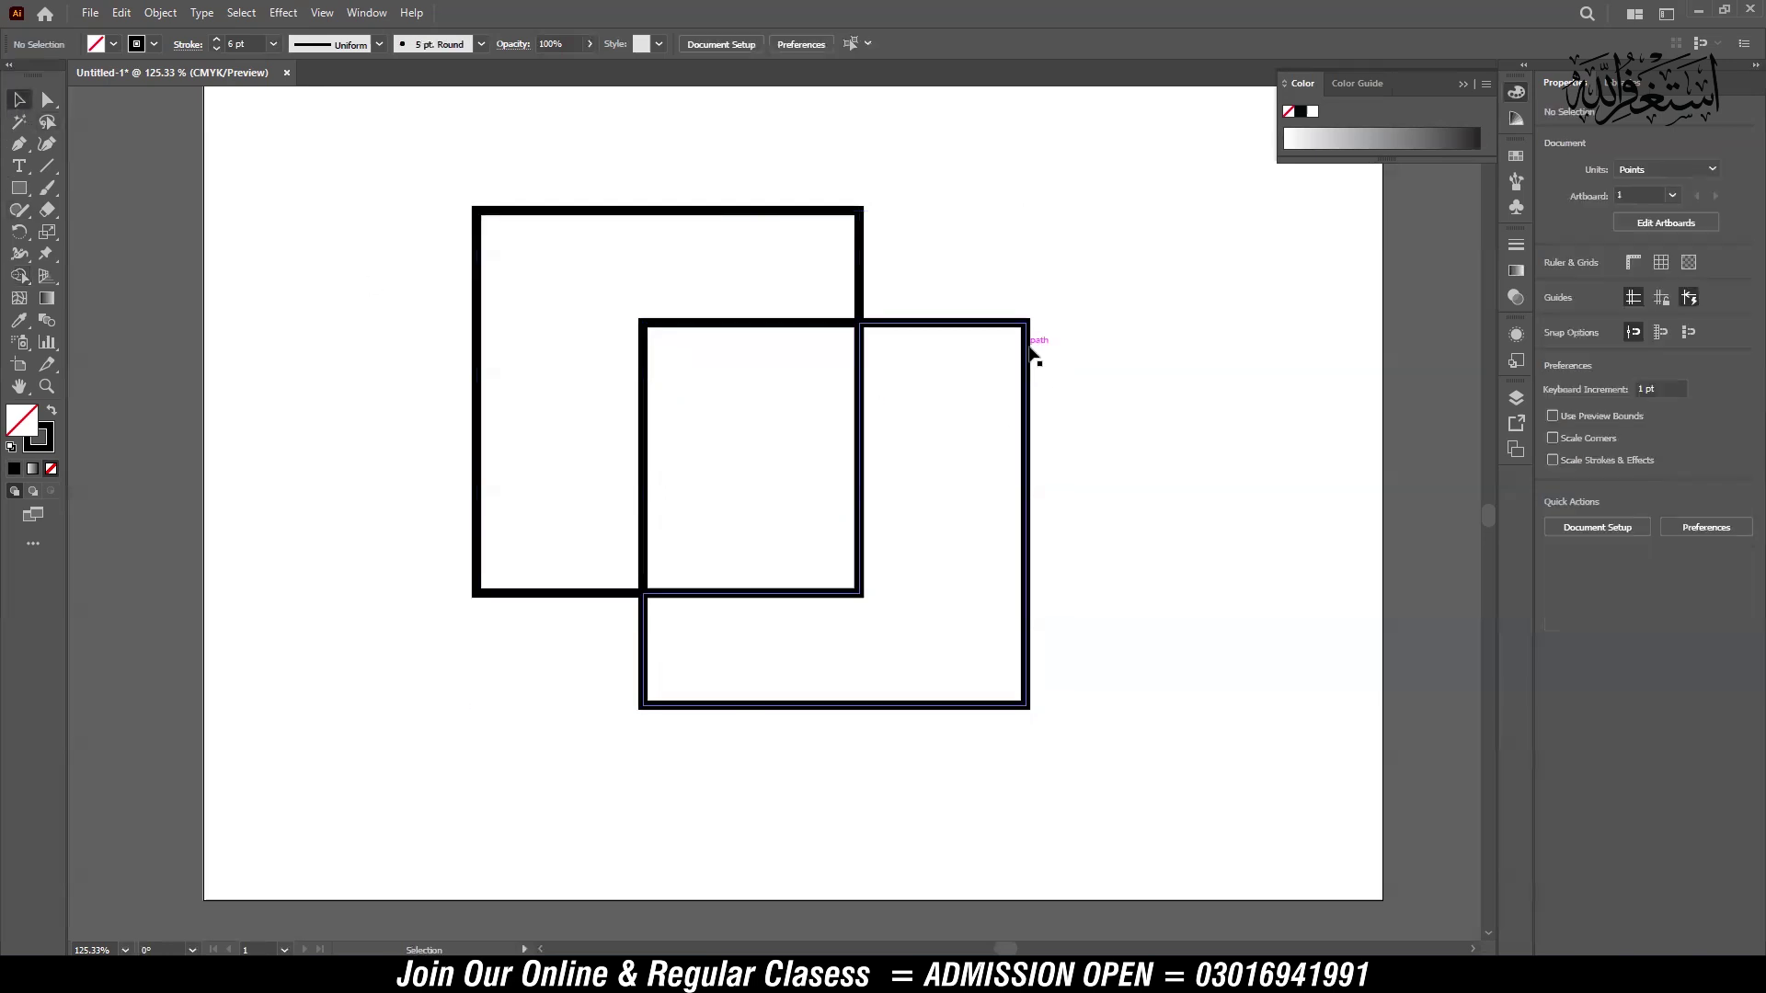
drag(1028, 358, 1301, 409)
Step: Move the overlap rectangle out of the upper-left square so it stands apart from the remaining L shape
drag(919, 255, 761, 408)
click(19, 276)
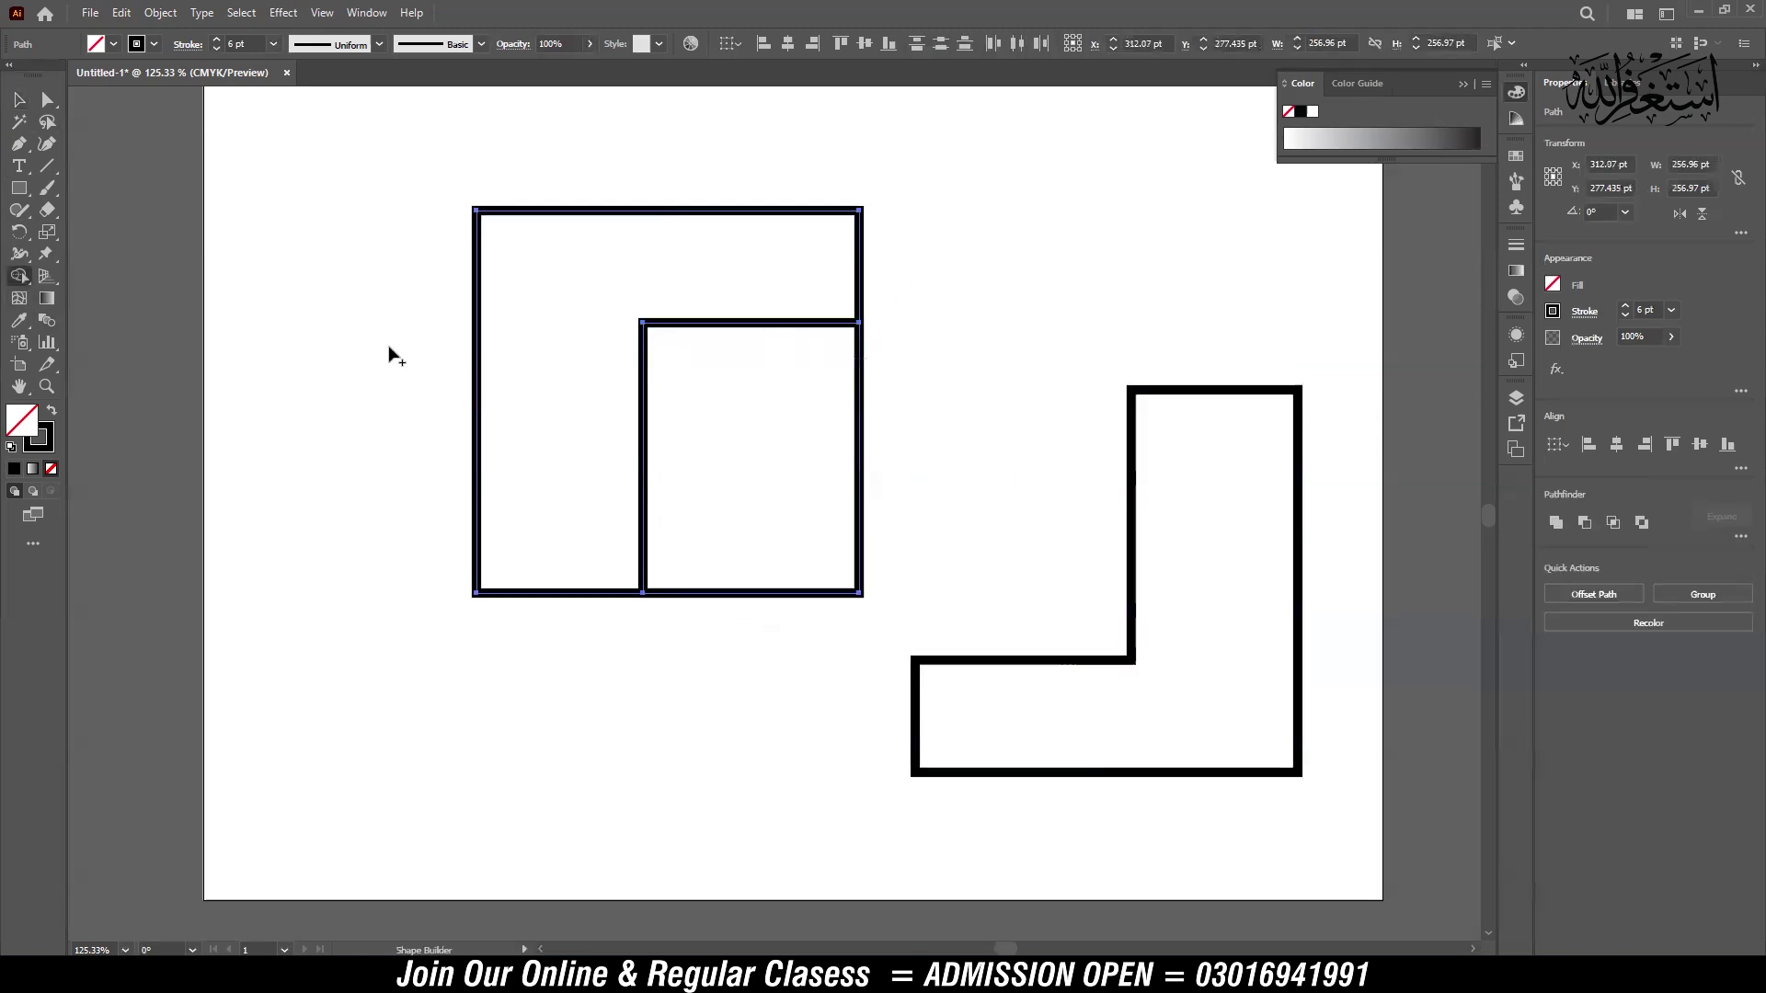
key(v)
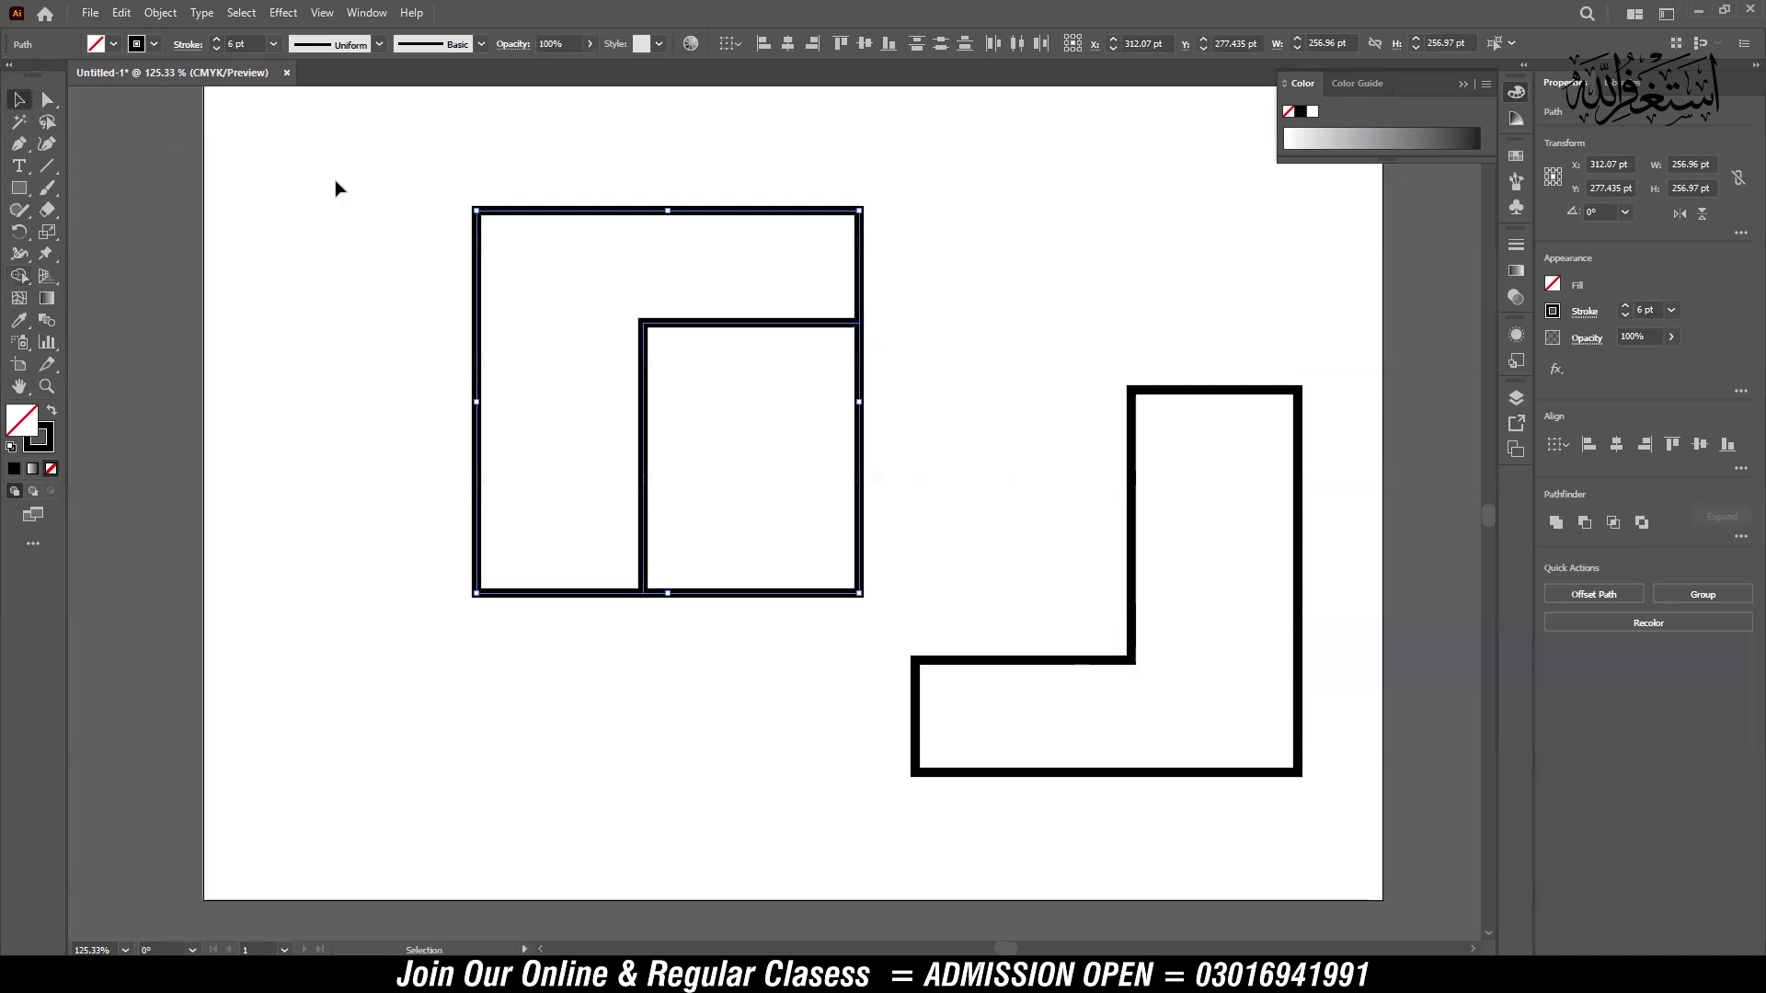
click(761, 390)
drag(862, 385, 1049, 426)
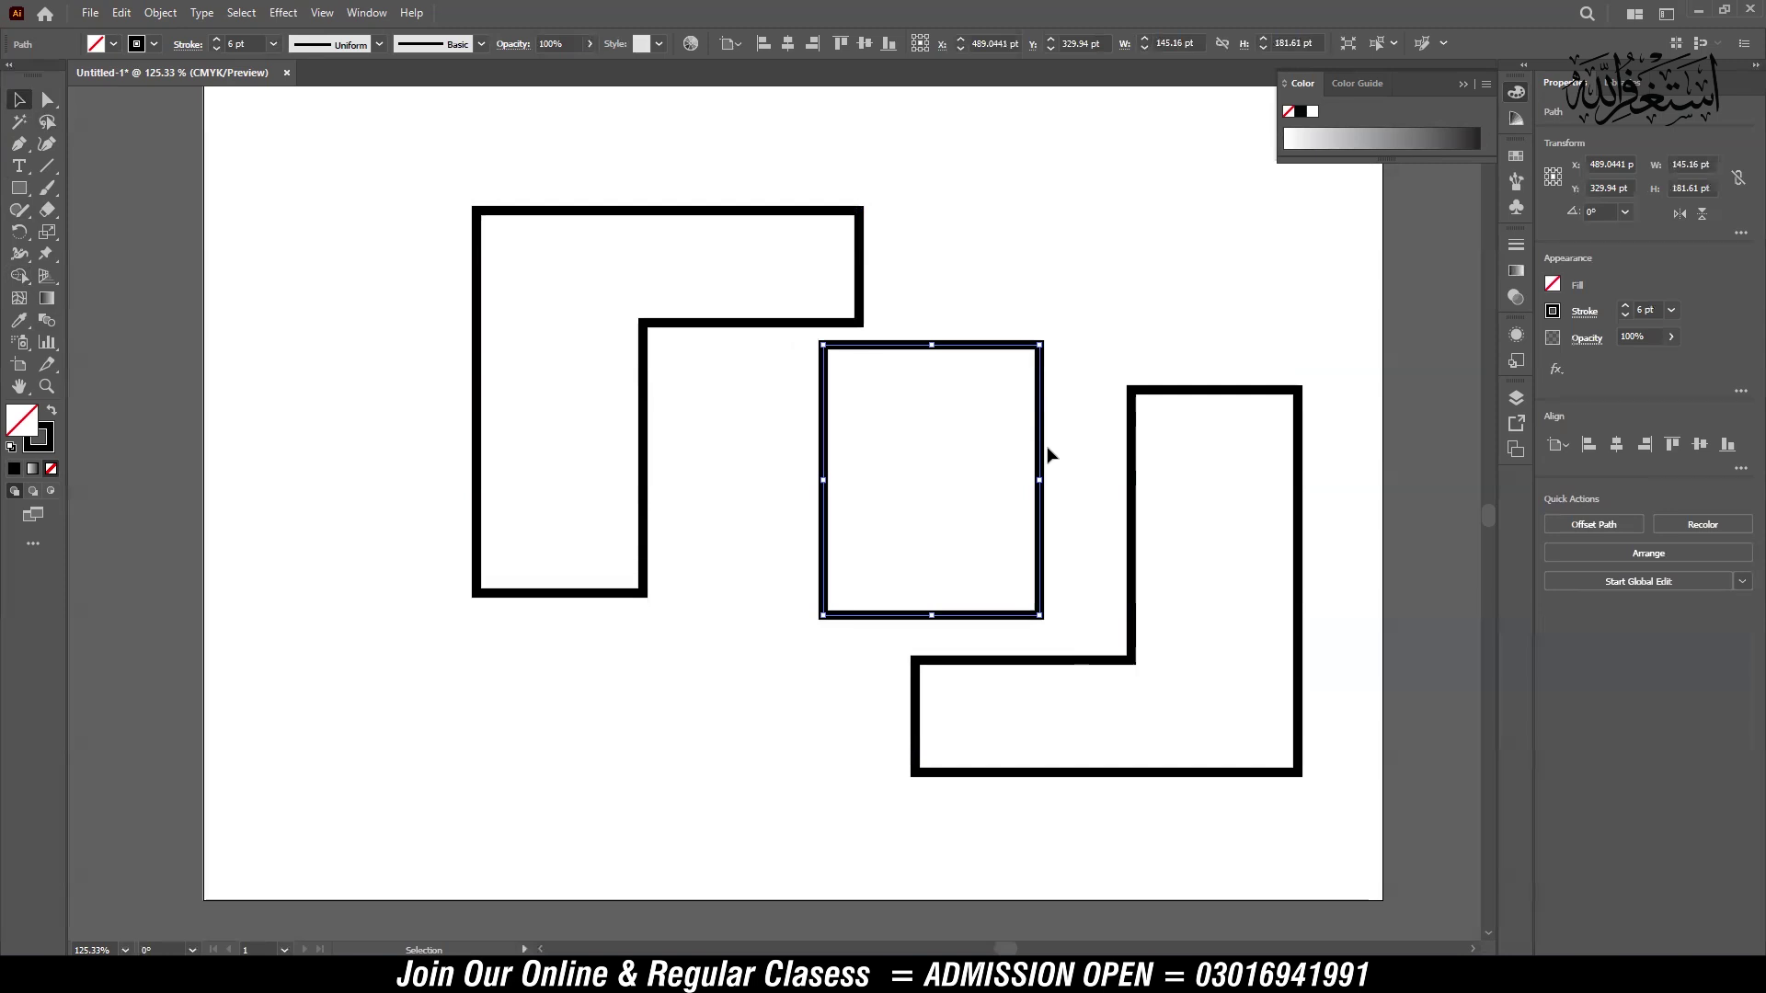
Step: Undo the piece moves and the region separation to restore the two overlapping squares
key(ctrl+z)
key(ctrl+z)
key(ctrl+z)
key(ctrl+z)
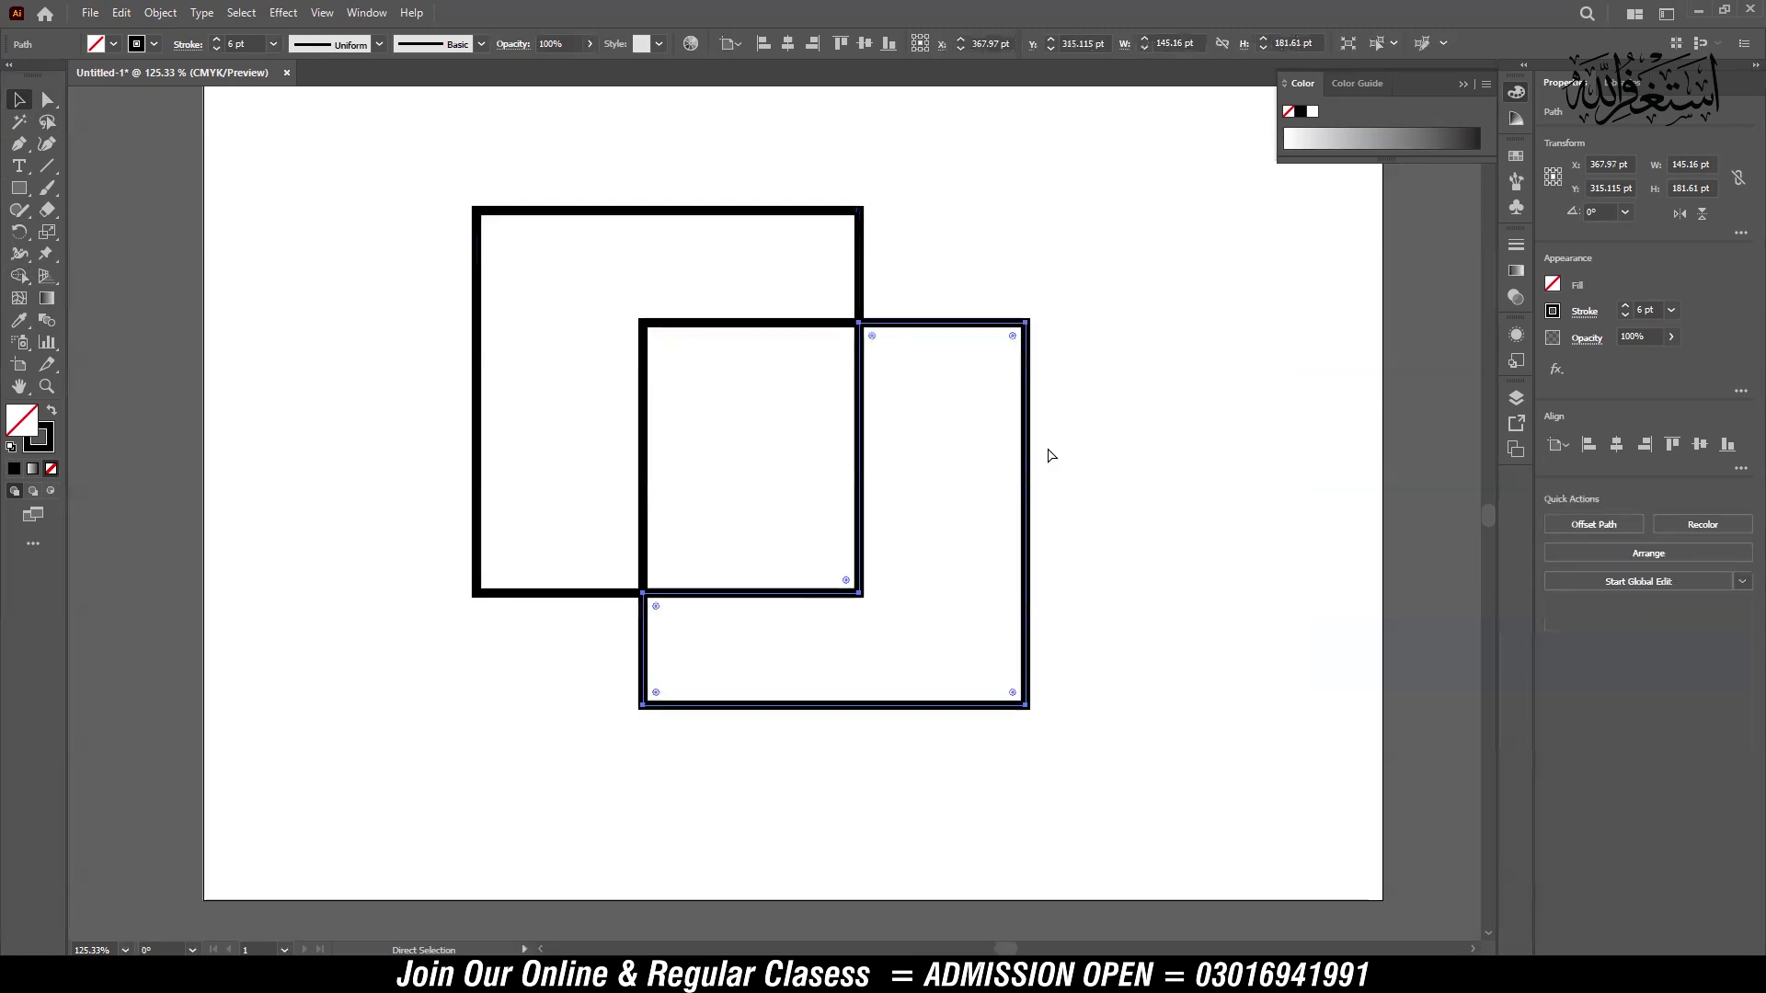
key(ctrl+z)
Step: Merge the overlap with the lower-right region using the Shape Builder tool and move the resulting square away from the L shape
drag(18, 276, 101, 277)
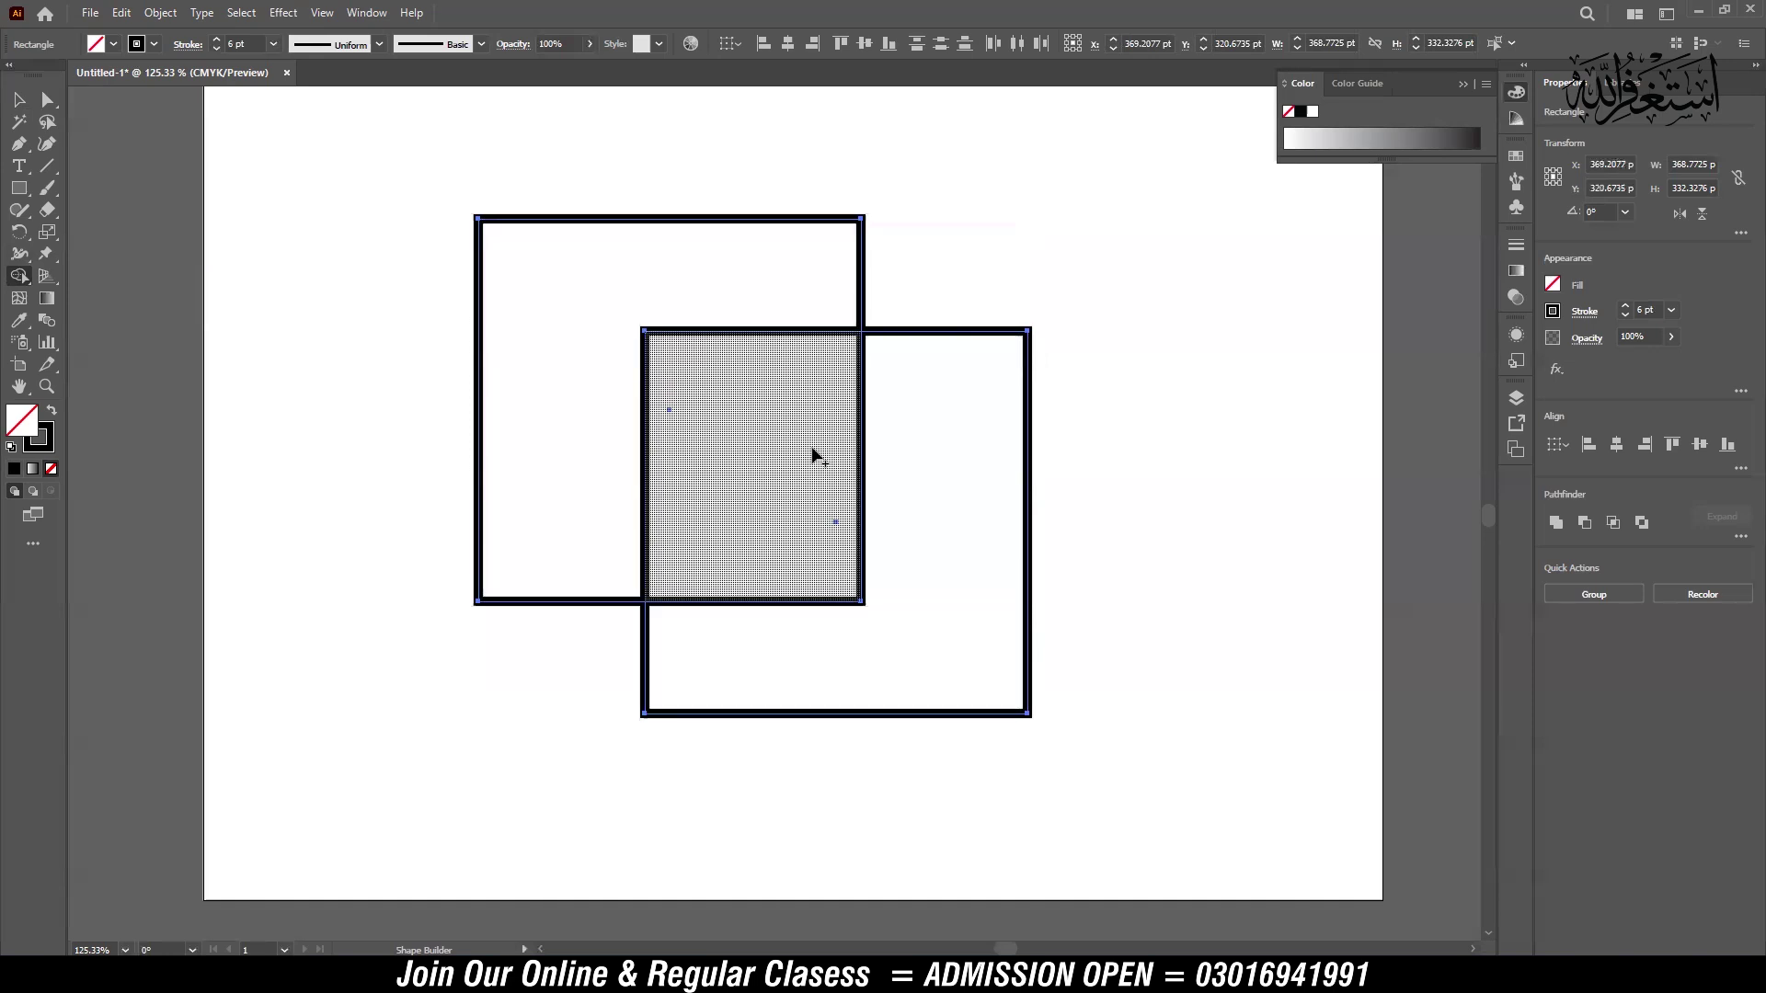
mouse_move(923, 443)
mouse_down()
mouse_move(746, 446)
mouse_move(919, 453)
mouse_up()
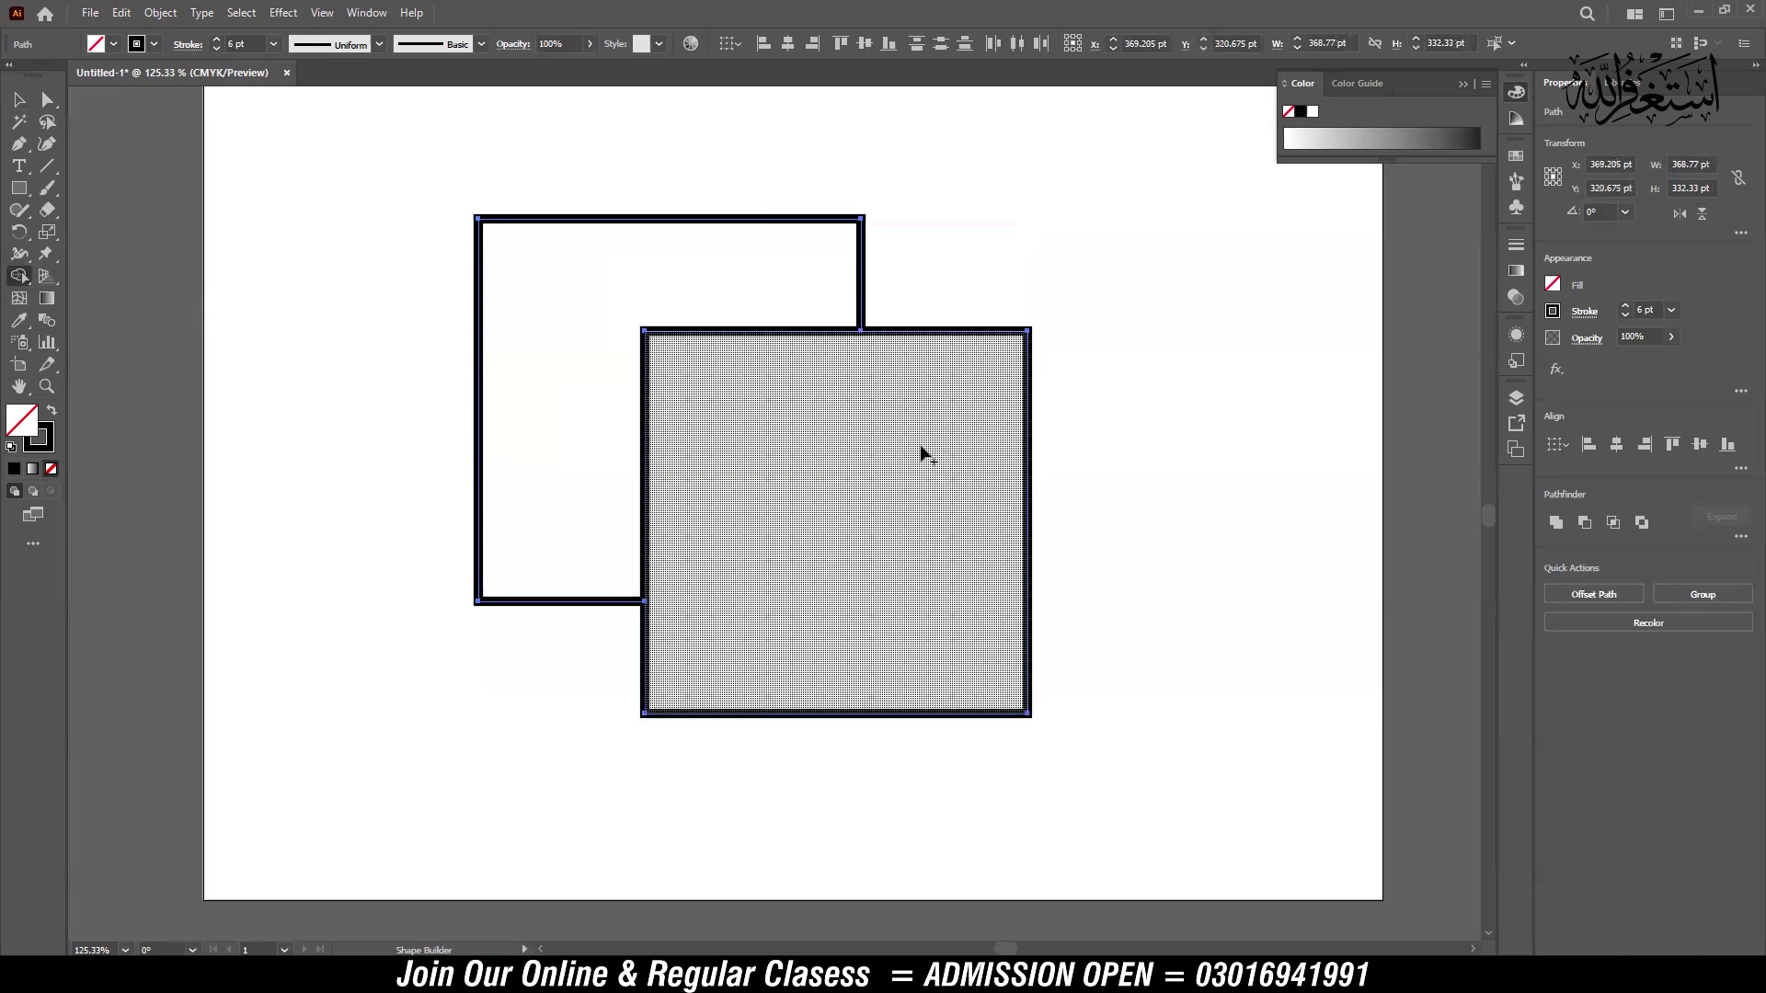
click(19, 99)
click(910, 378)
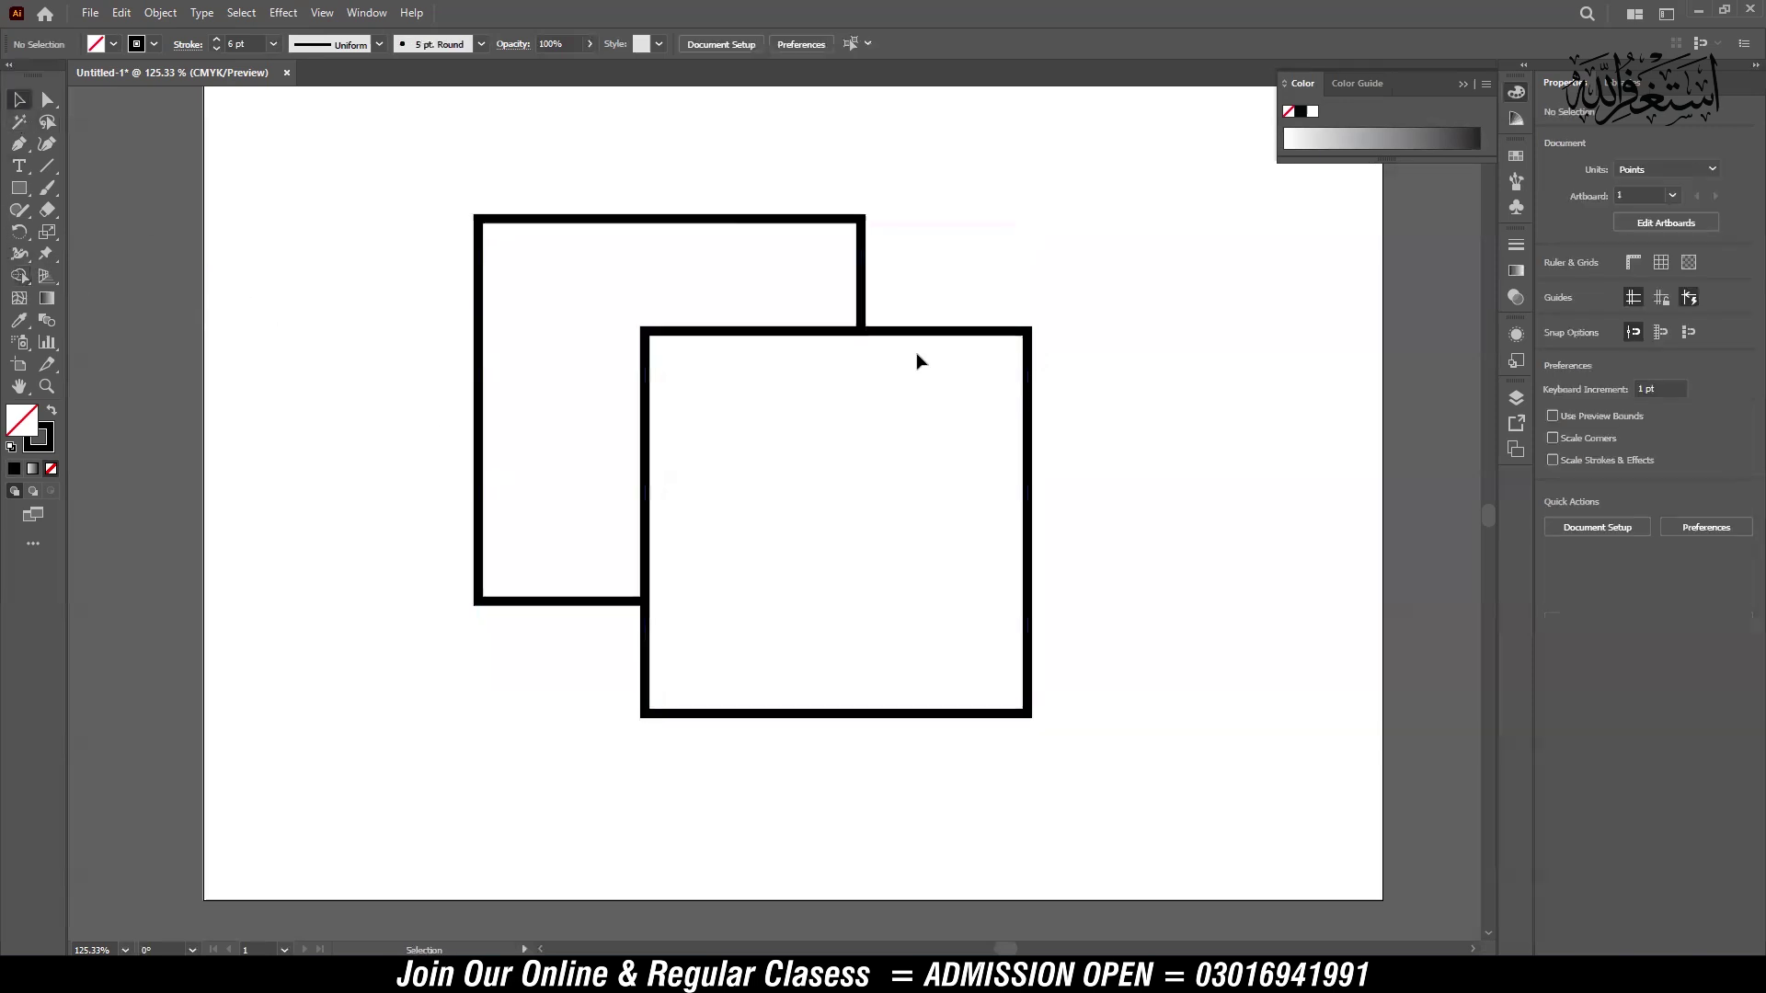
drag(938, 335, 978, 380)
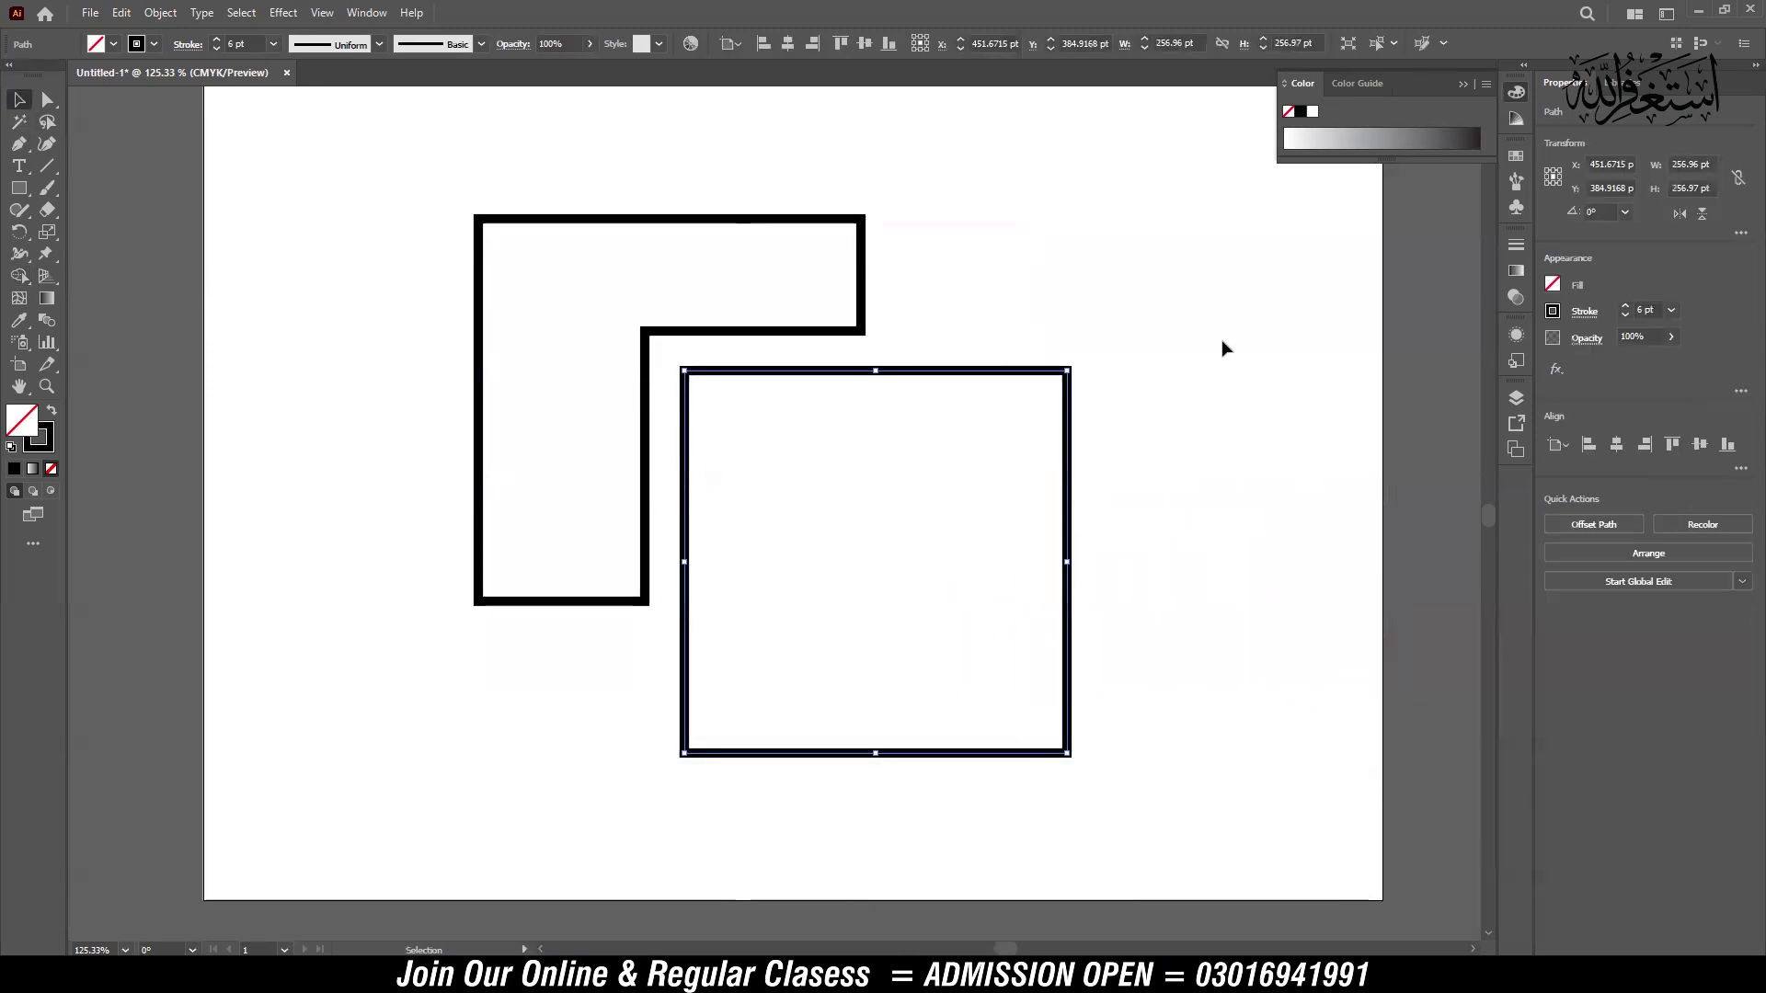
Step: Undo the square's move and the region merge
key(ctrl+z)
key(ctrl+z)
key(ctrl+z)
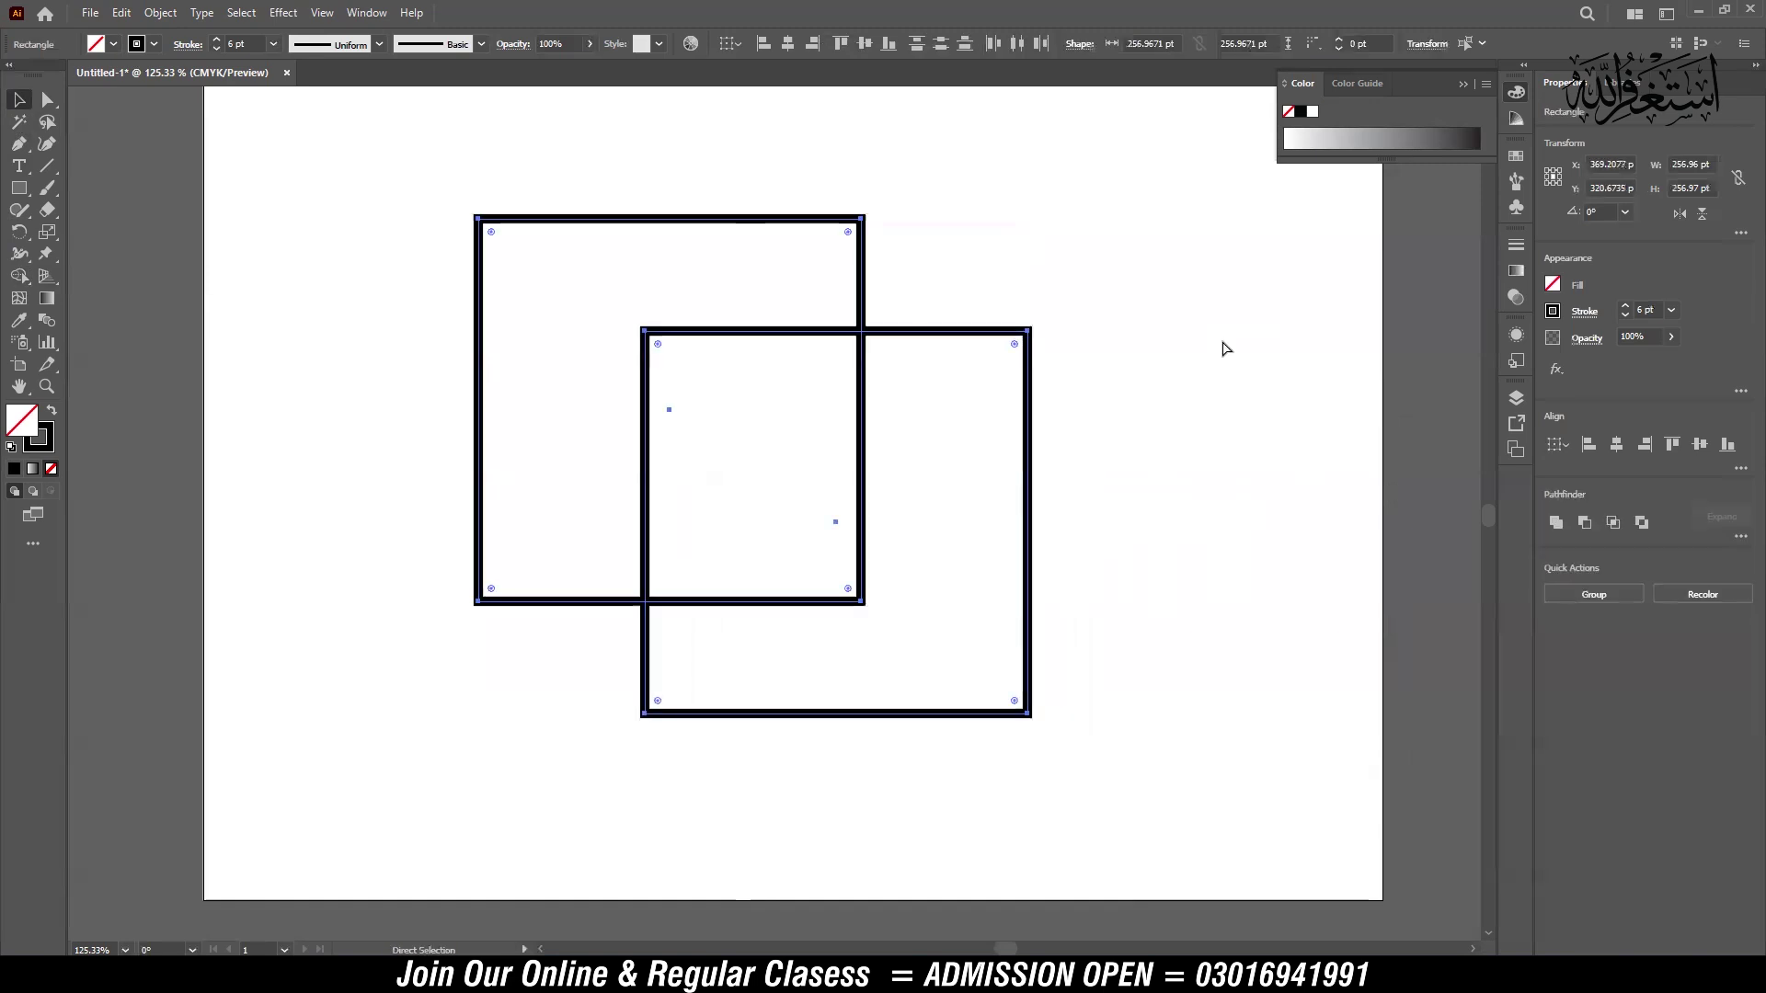
Step: Erase the lower-right and upper-left outer regions of the overlapping squares with the Shape Builder tool, and undo both erasures
drag(946, 384, 978, 310)
click(19, 276)
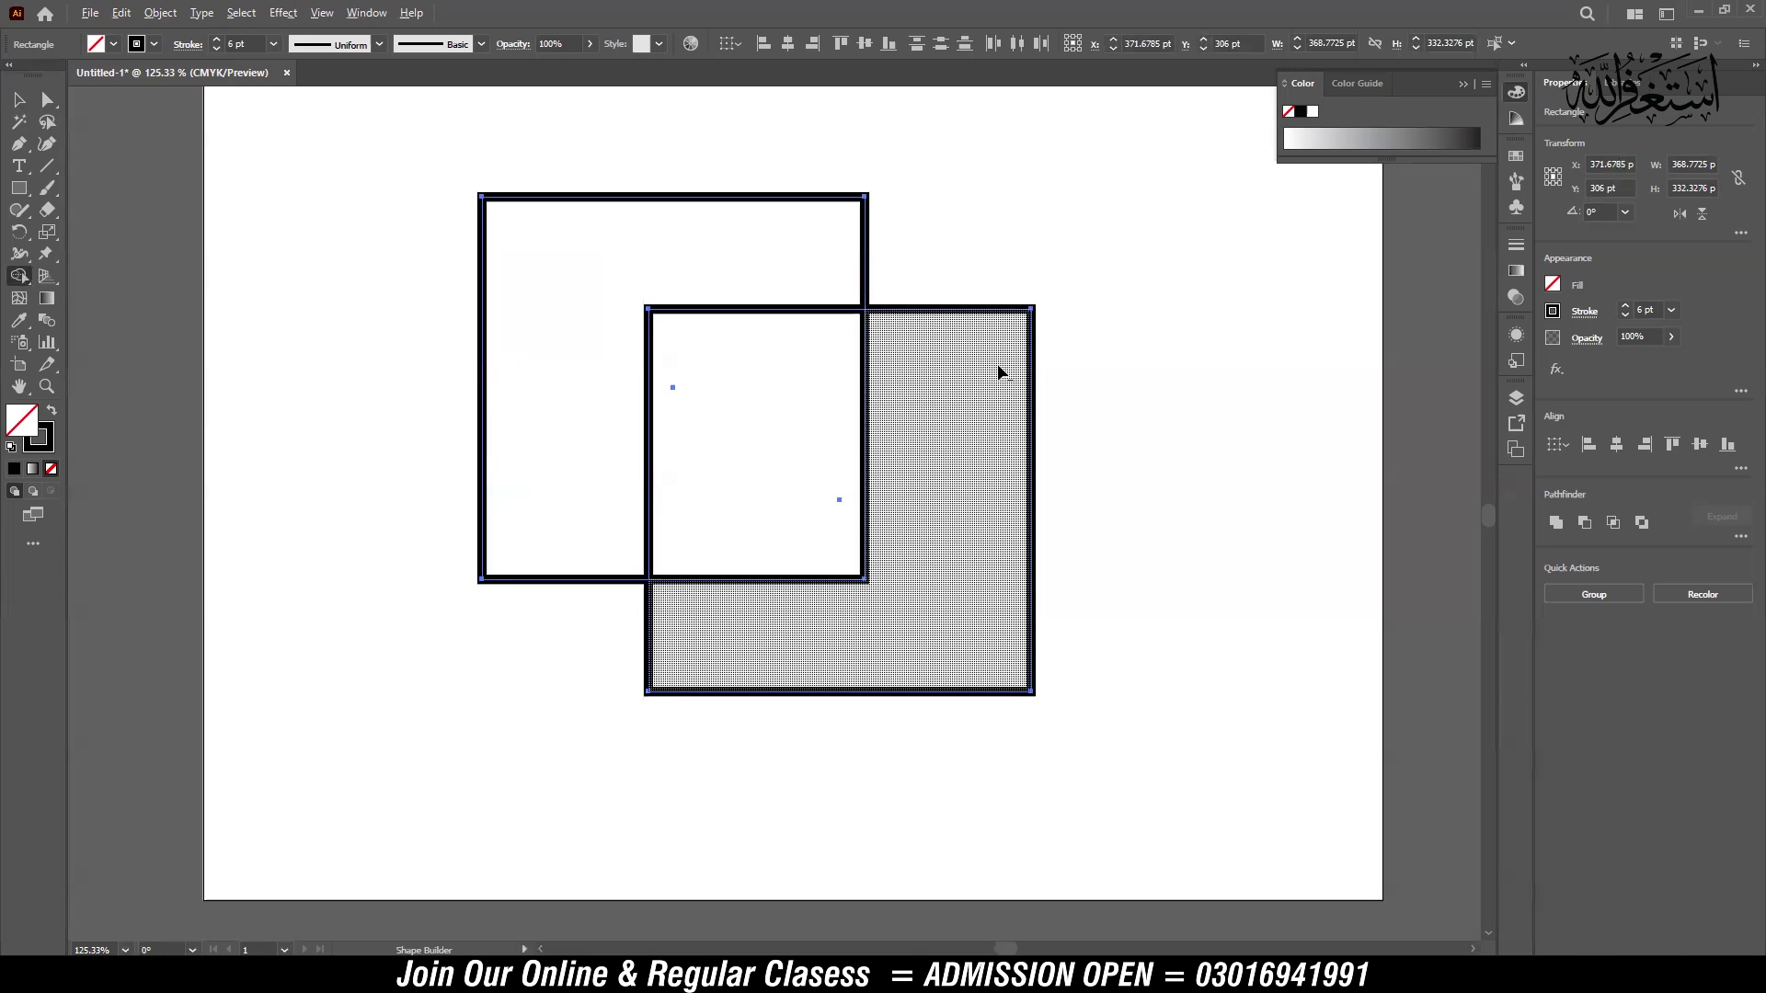
alt+click(982, 382)
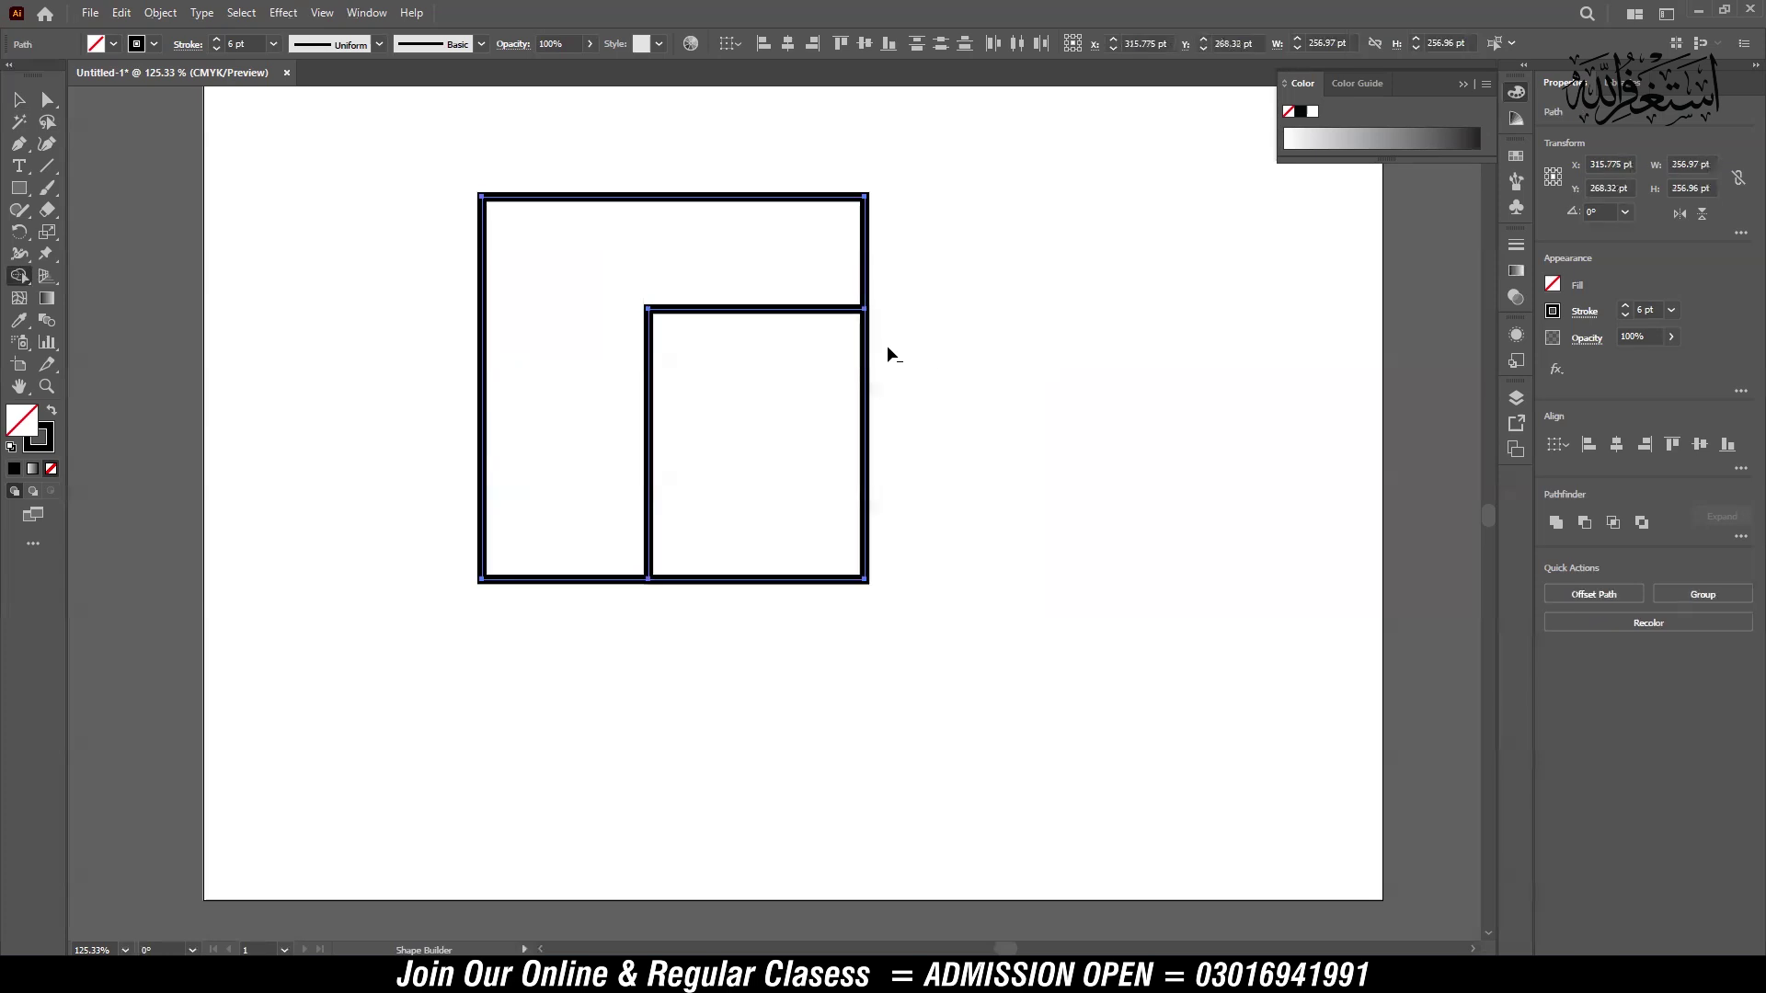
alt+click(768, 252)
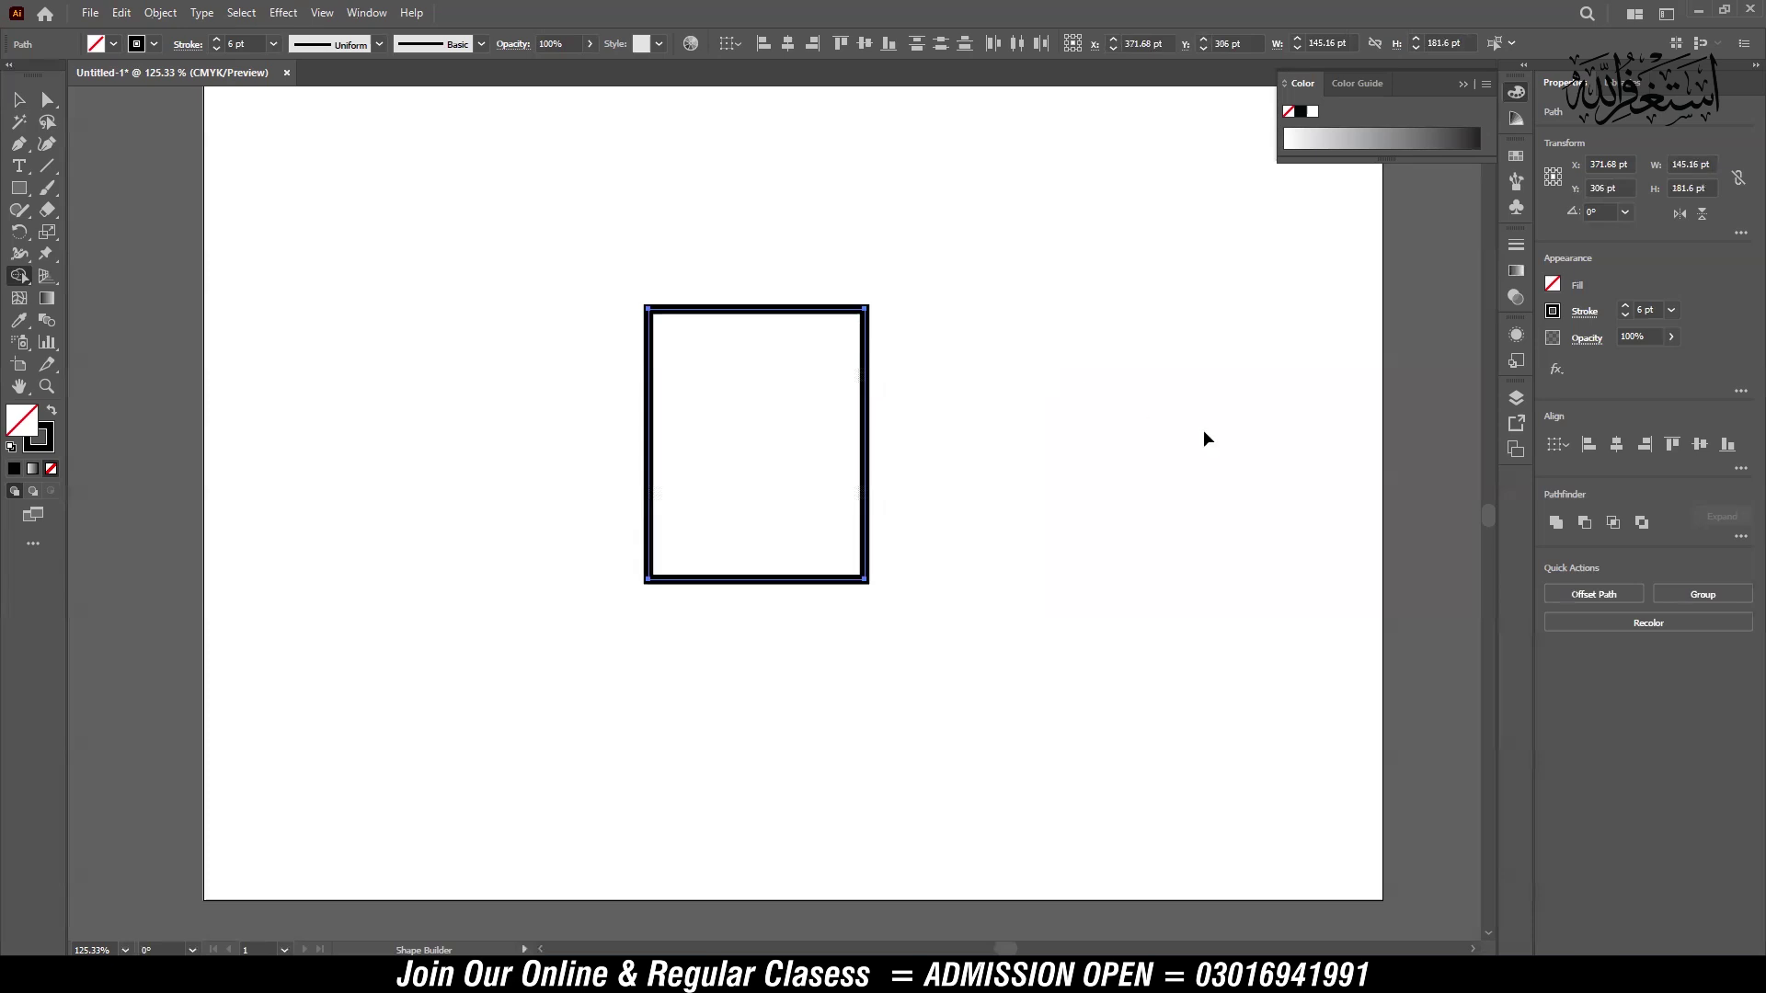
key(ctrl+z)
key(ctrl+z)
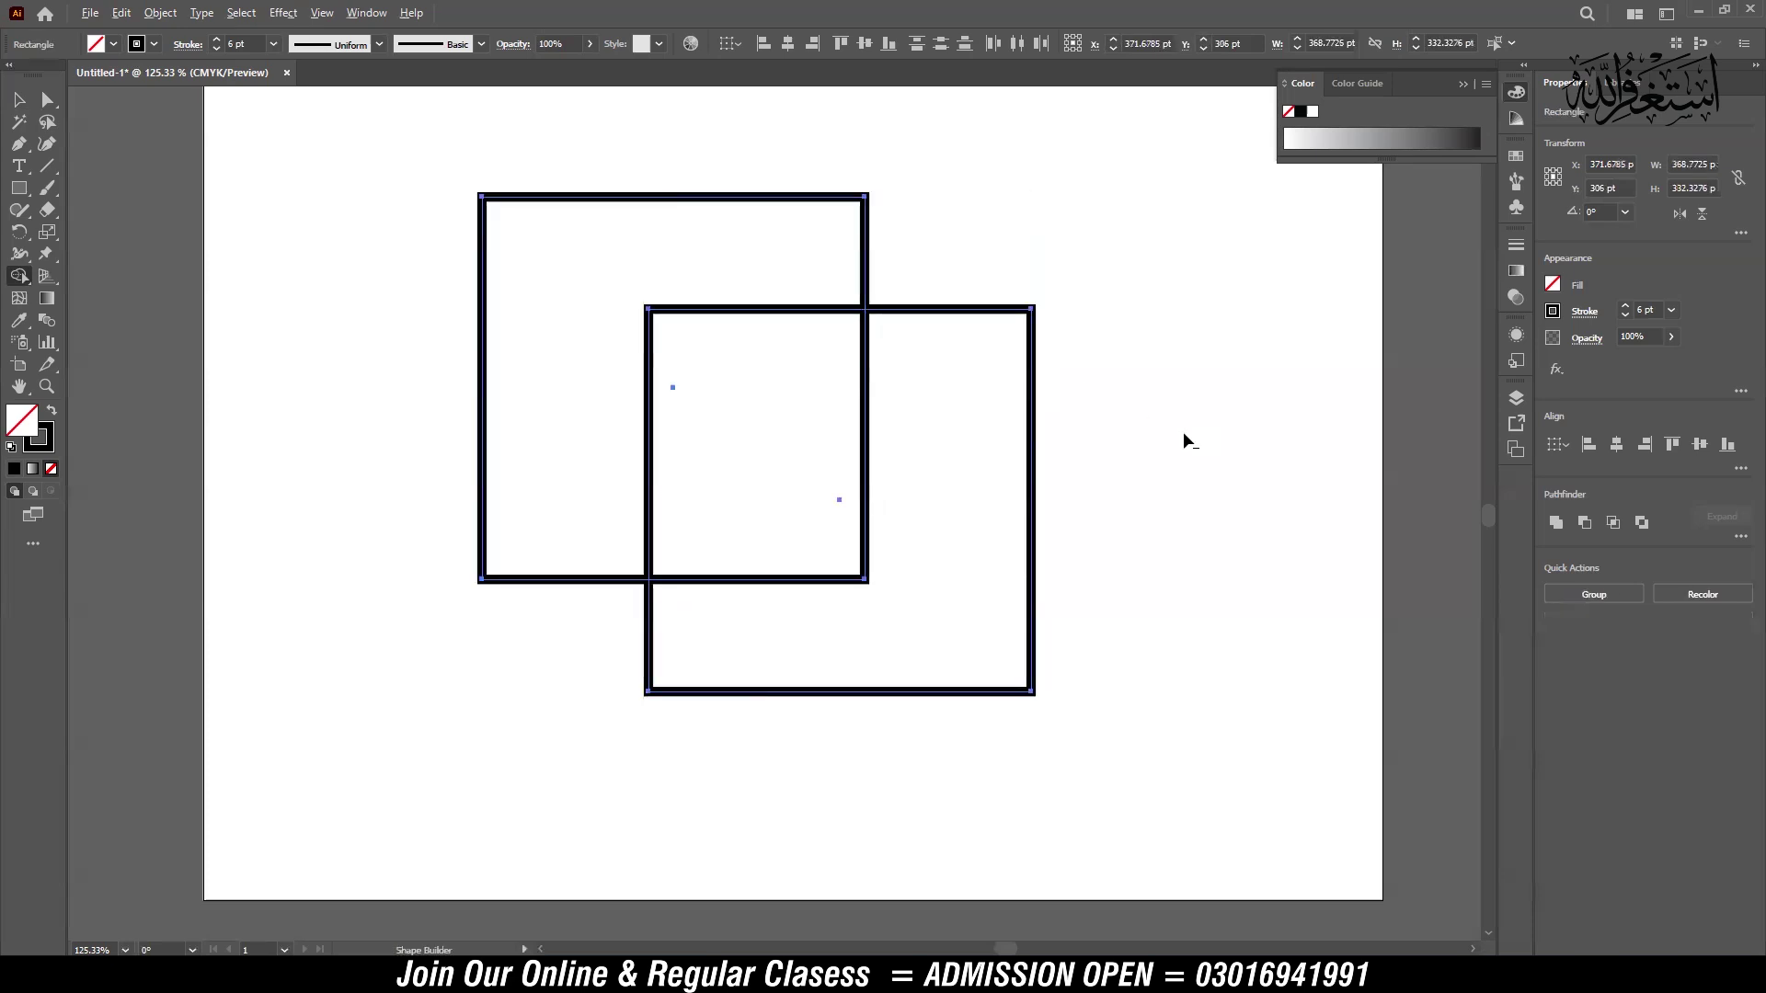
Step: Erase the upper-left square's area including the overlap with the Shape Builder tool, and delete the remaining L shape
drag(781, 168, 783, 482)
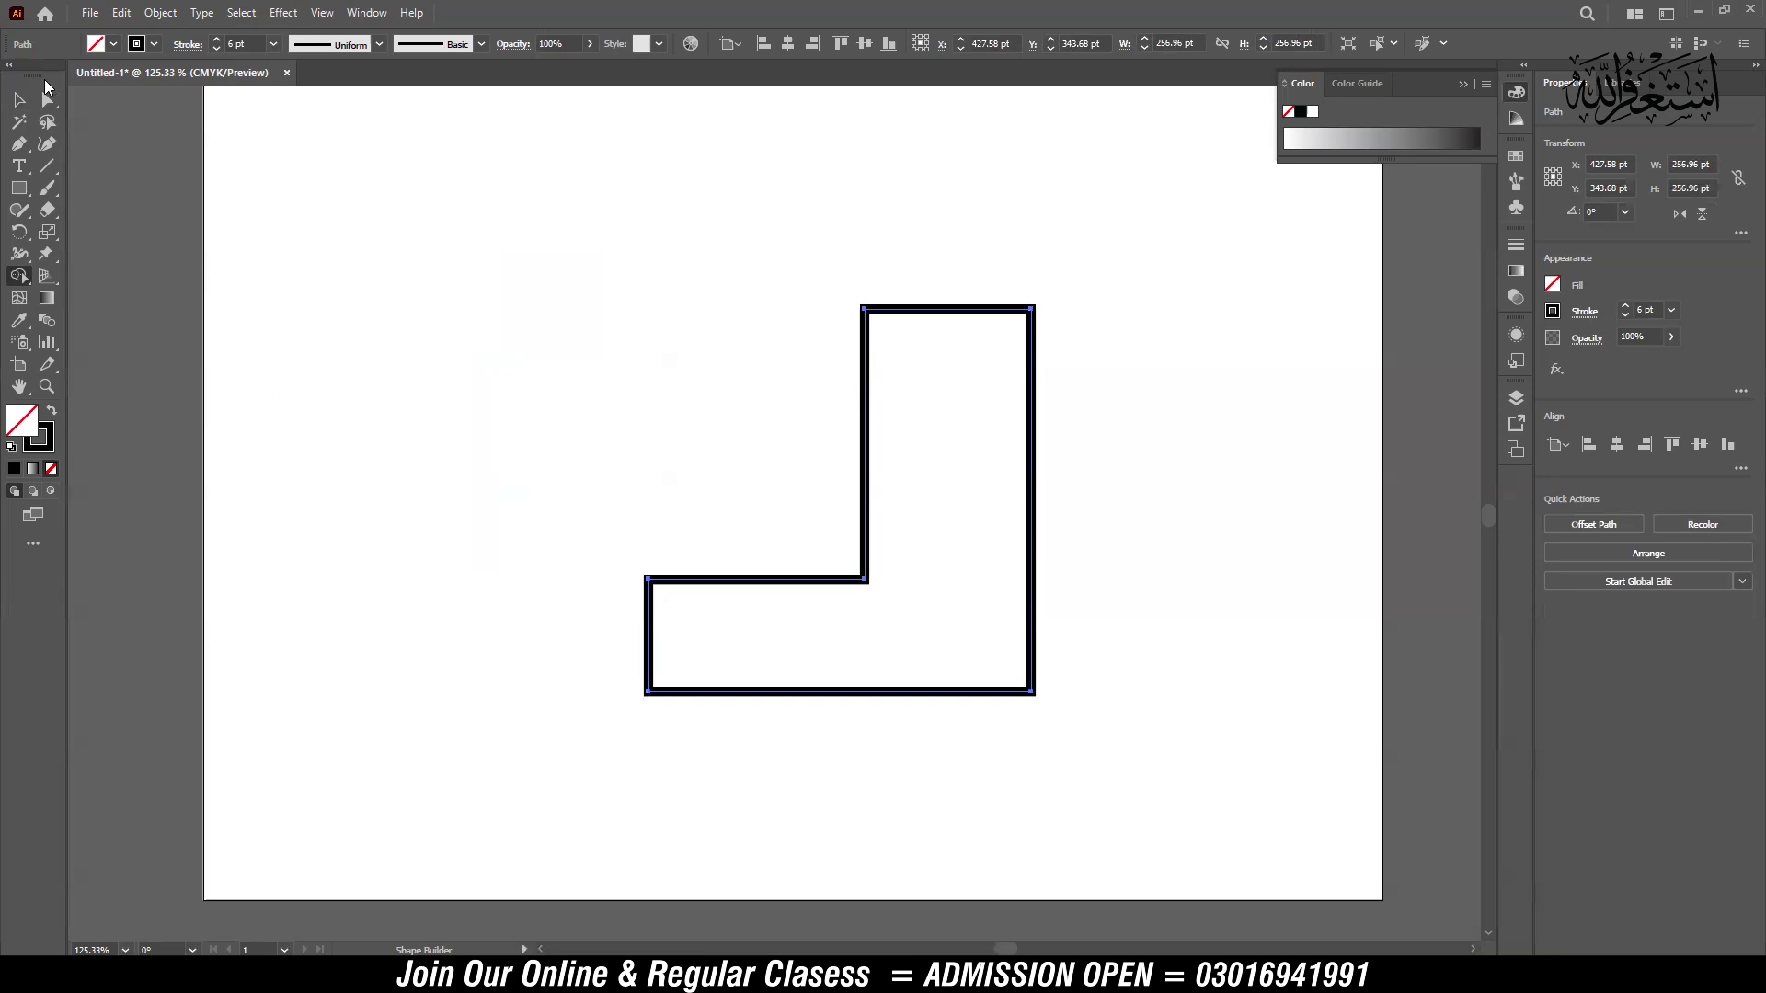
click(22, 102)
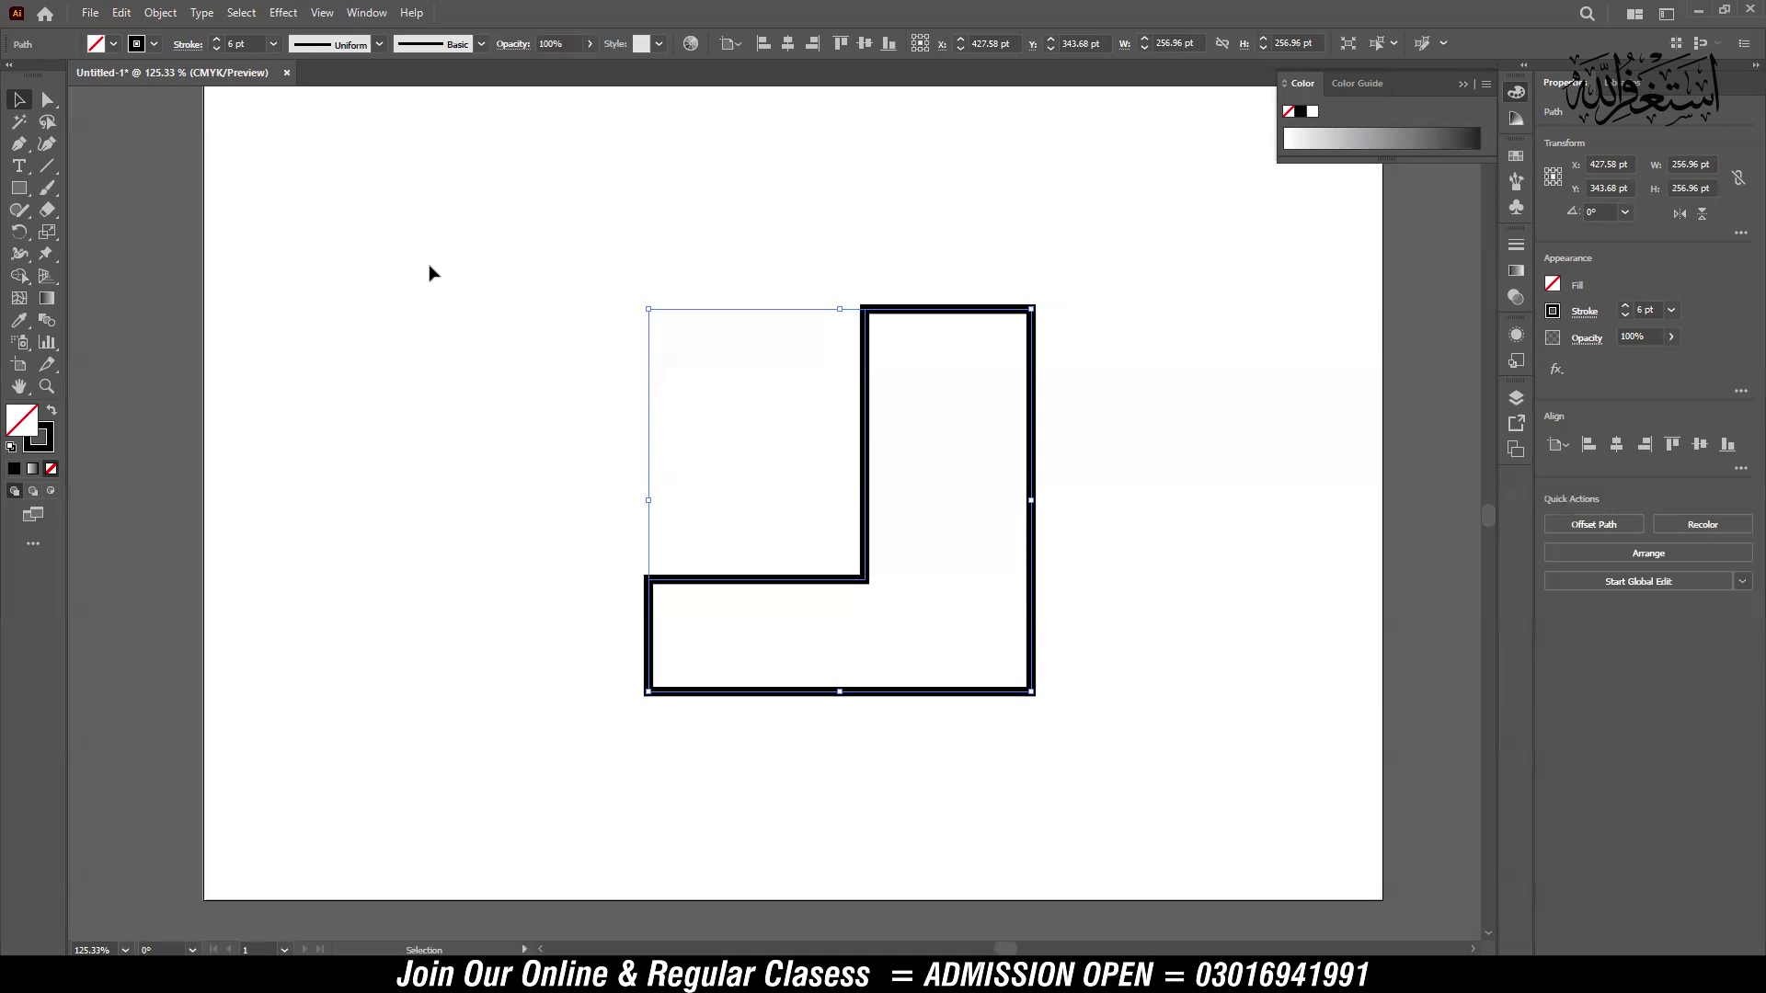
key(Delete)
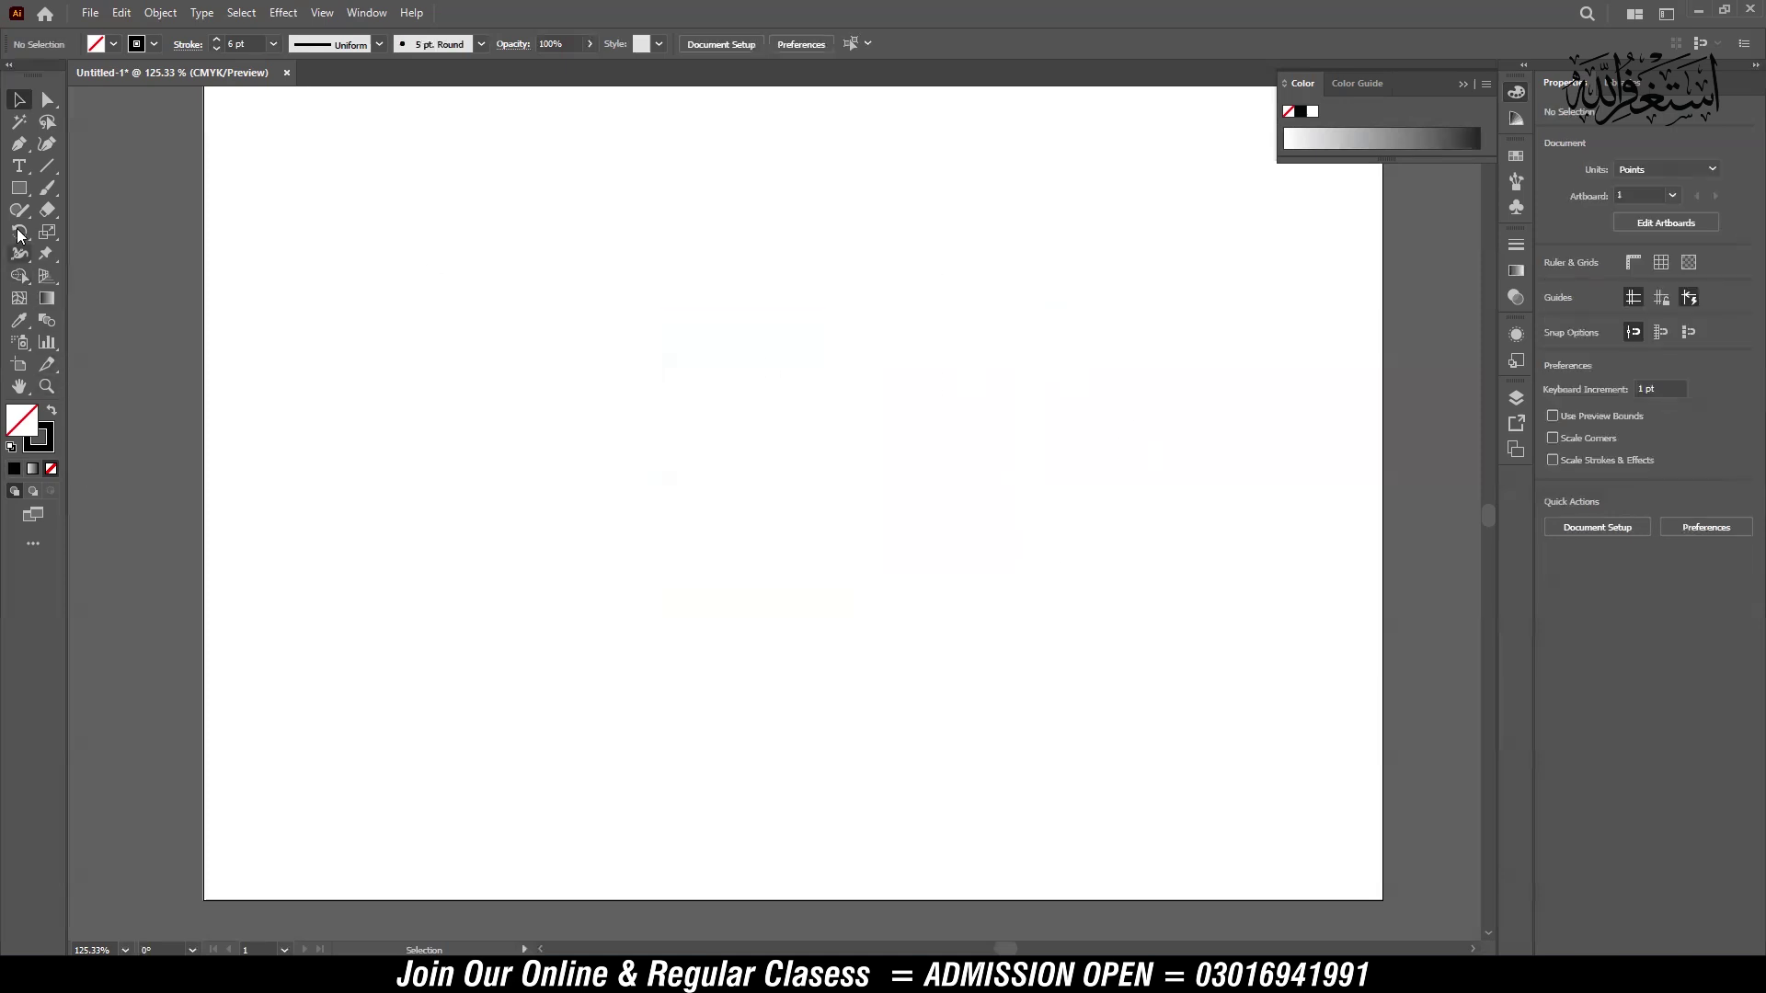
Step: Draw a large unfilled circle outward from its center near the middle of the artboard with the Ellipse tool
drag(19, 188, 126, 249)
drag(19, 190, 108, 232)
drag(806, 477, 1056, 708)
Step: Duplicate the circle toward the upper left, scale the copy down to about 294 pt, and adjust its overlap with the original
alt+drag(1038, 571, 994, 509)
alt+shift+drag(1010, 664, 981, 644)
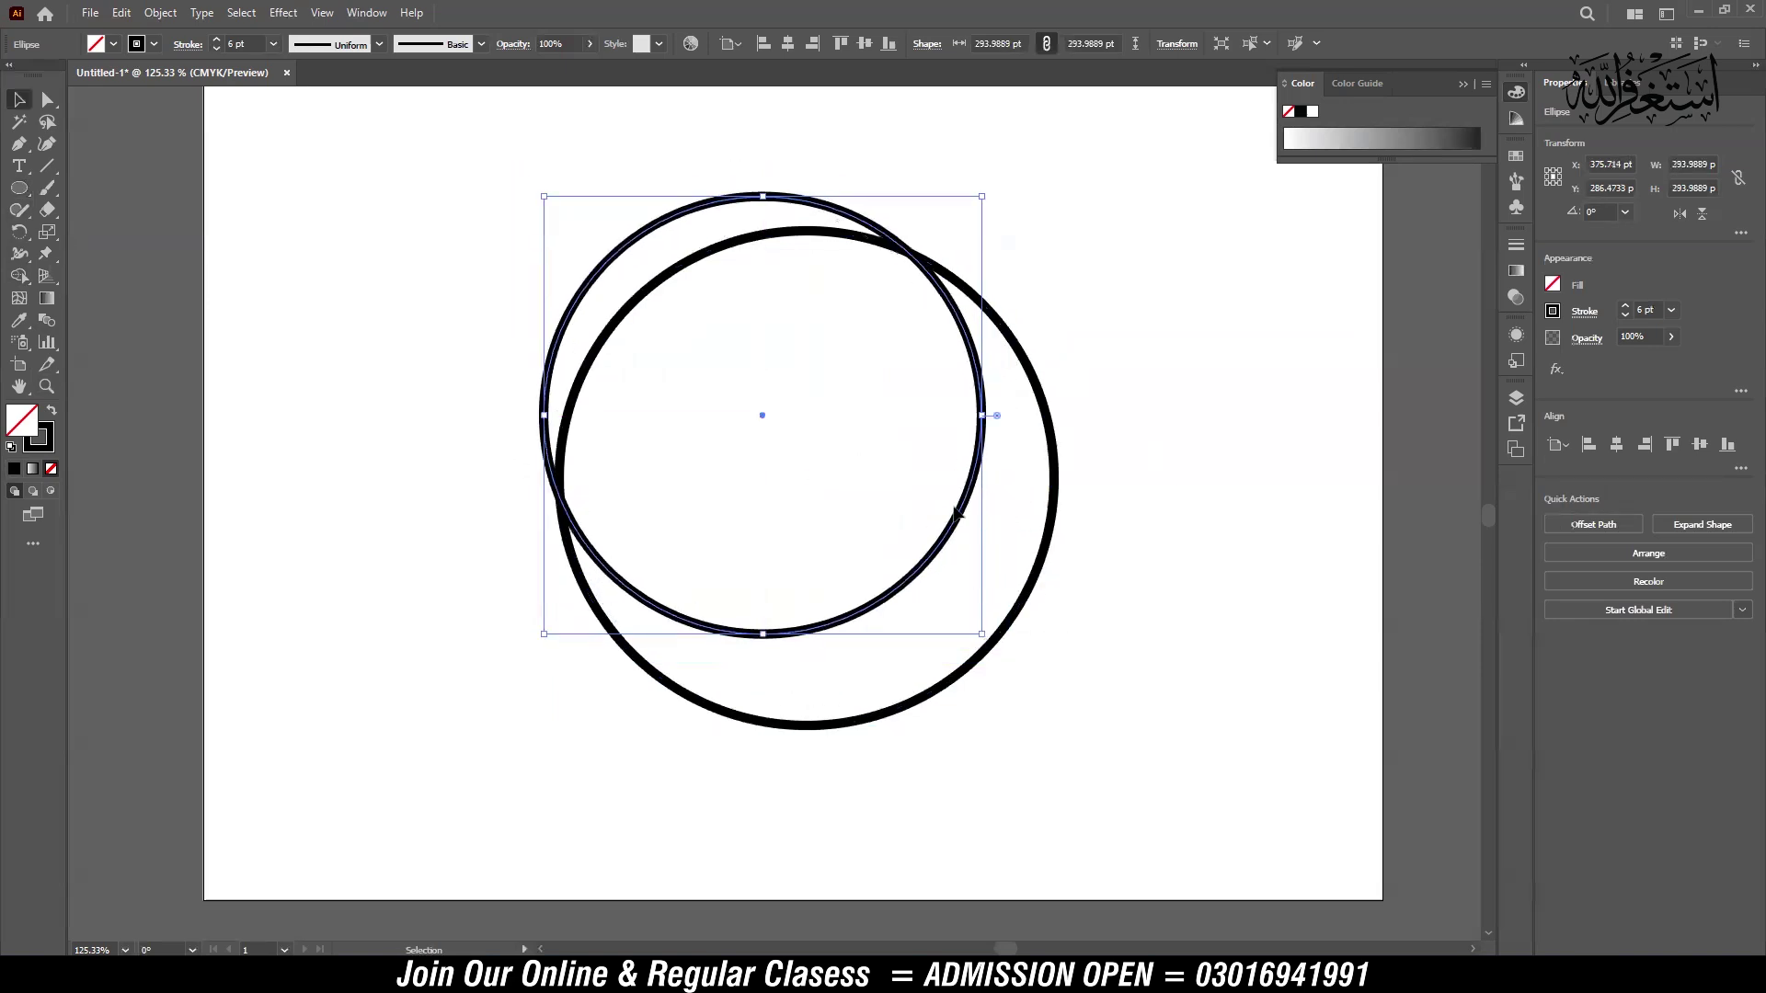
drag(955, 517, 939, 525)
Step: Erase the smaller circle's area from both circles with the Shape Builder tool to leave a crescent
drag(1186, 323, 473, 769)
click(20, 276)
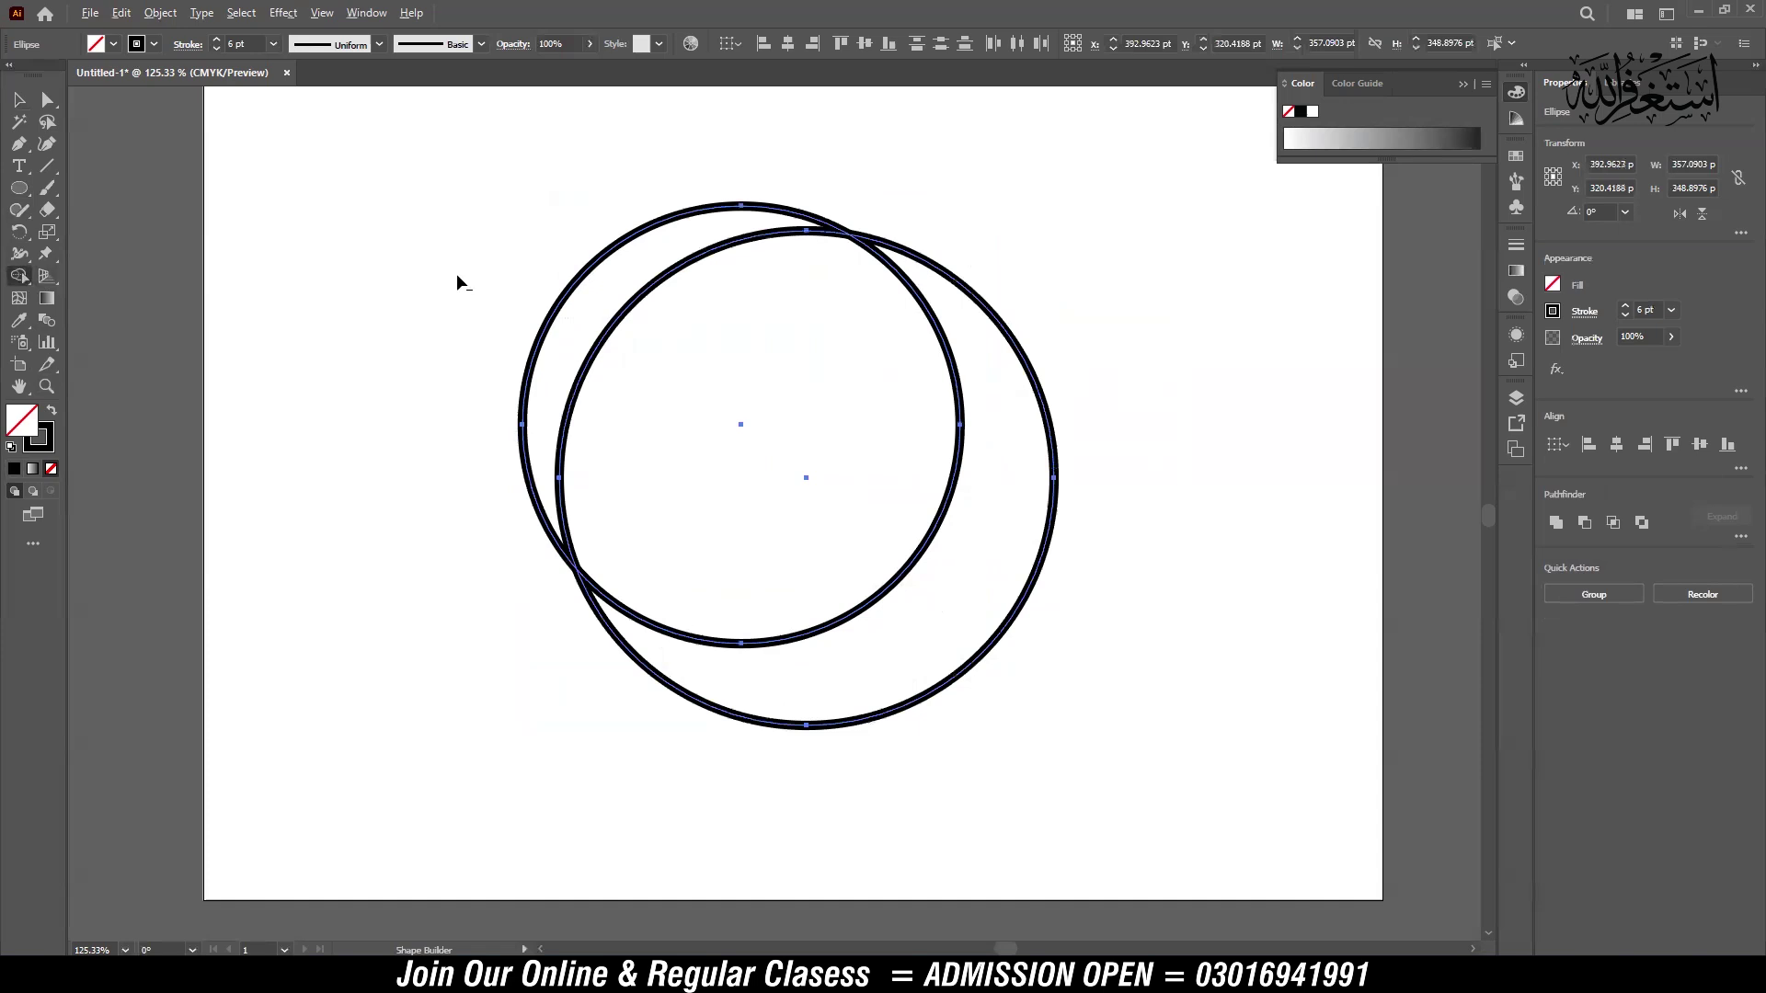
mouse_move(520, 205)
mouse_down()
mouse_move(595, 285)
mouse_move(799, 432)
mouse_up()
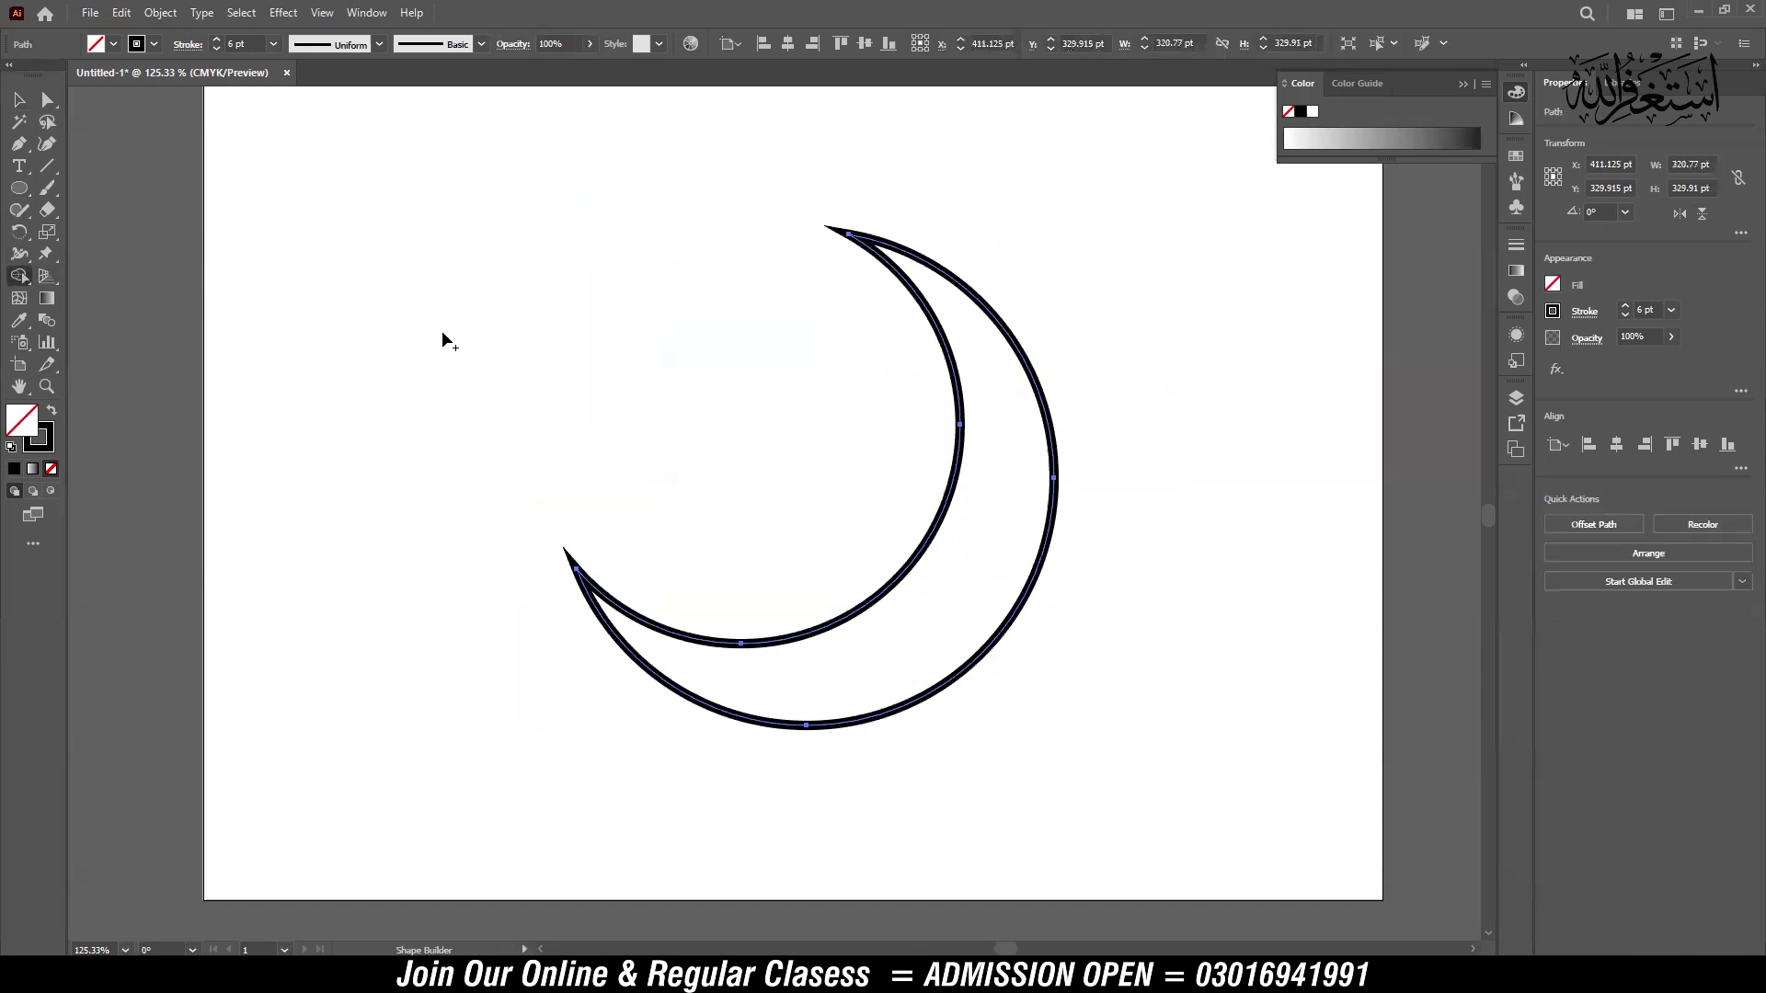
Step: Move the crescent to the right side of the artboard
click(19, 99)
click(925, 499)
drag(1057, 469, 1172, 449)
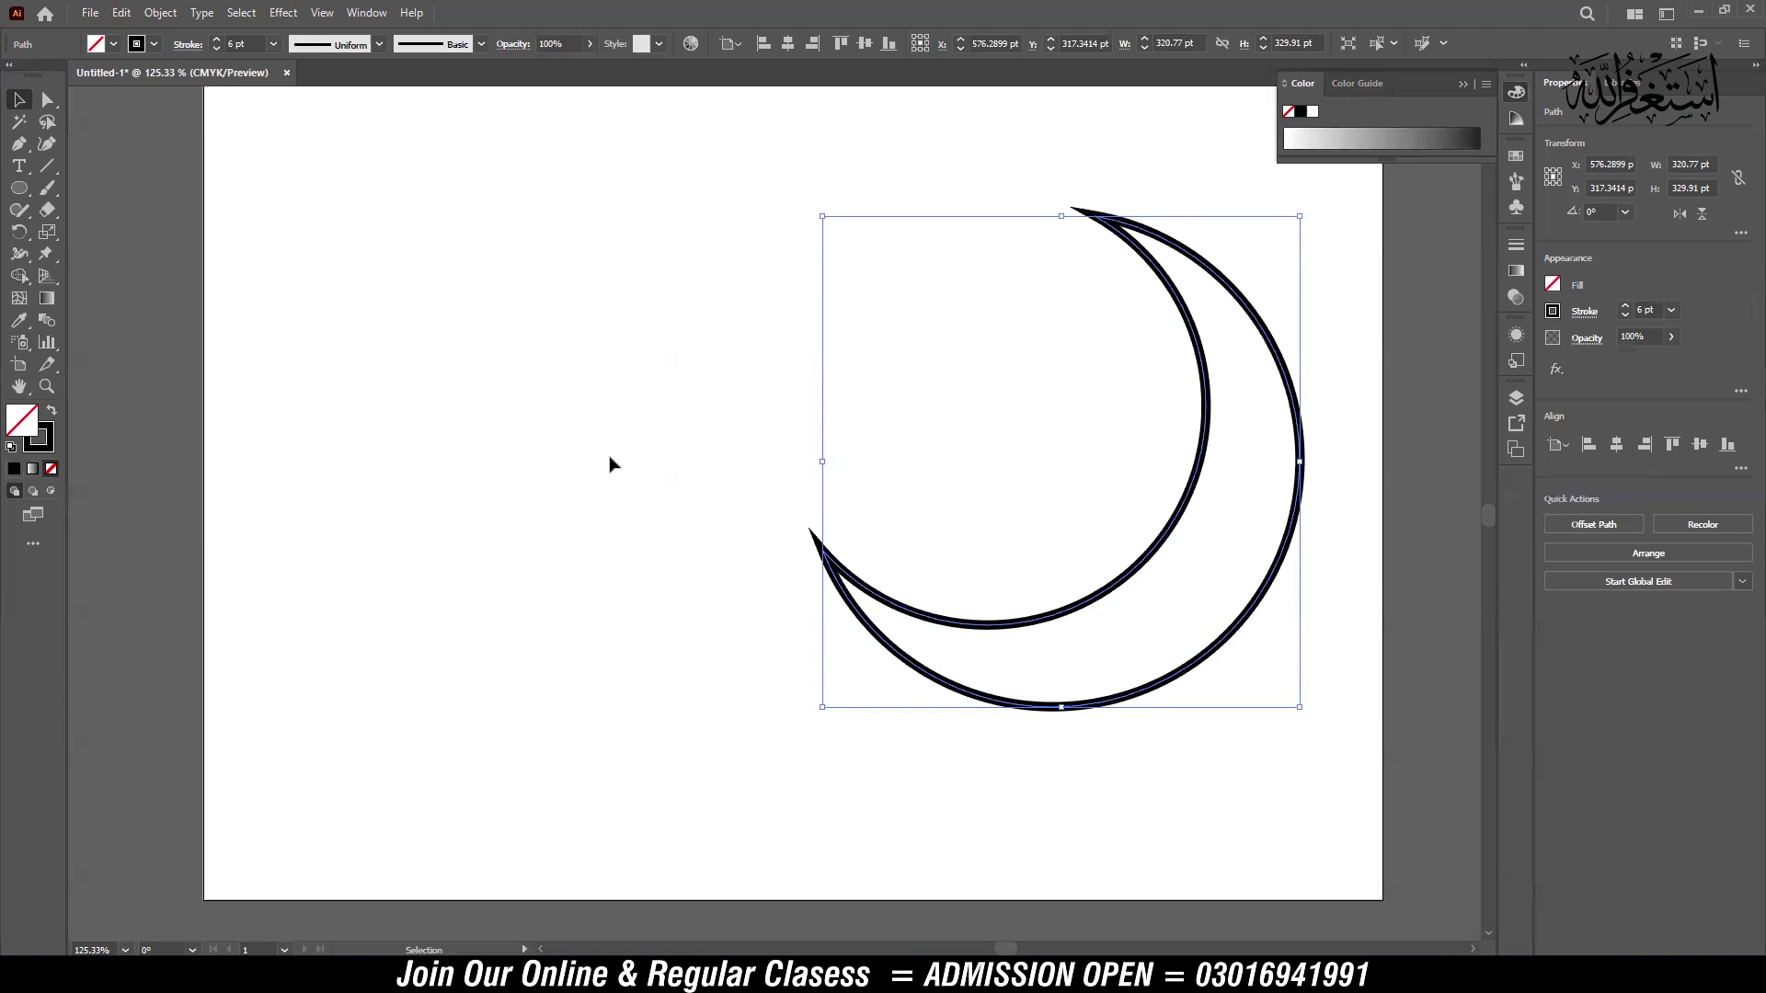
Step: Switch to the browser and bring up the Sargodha Training Institute YouTube channel page
click(699, 975)
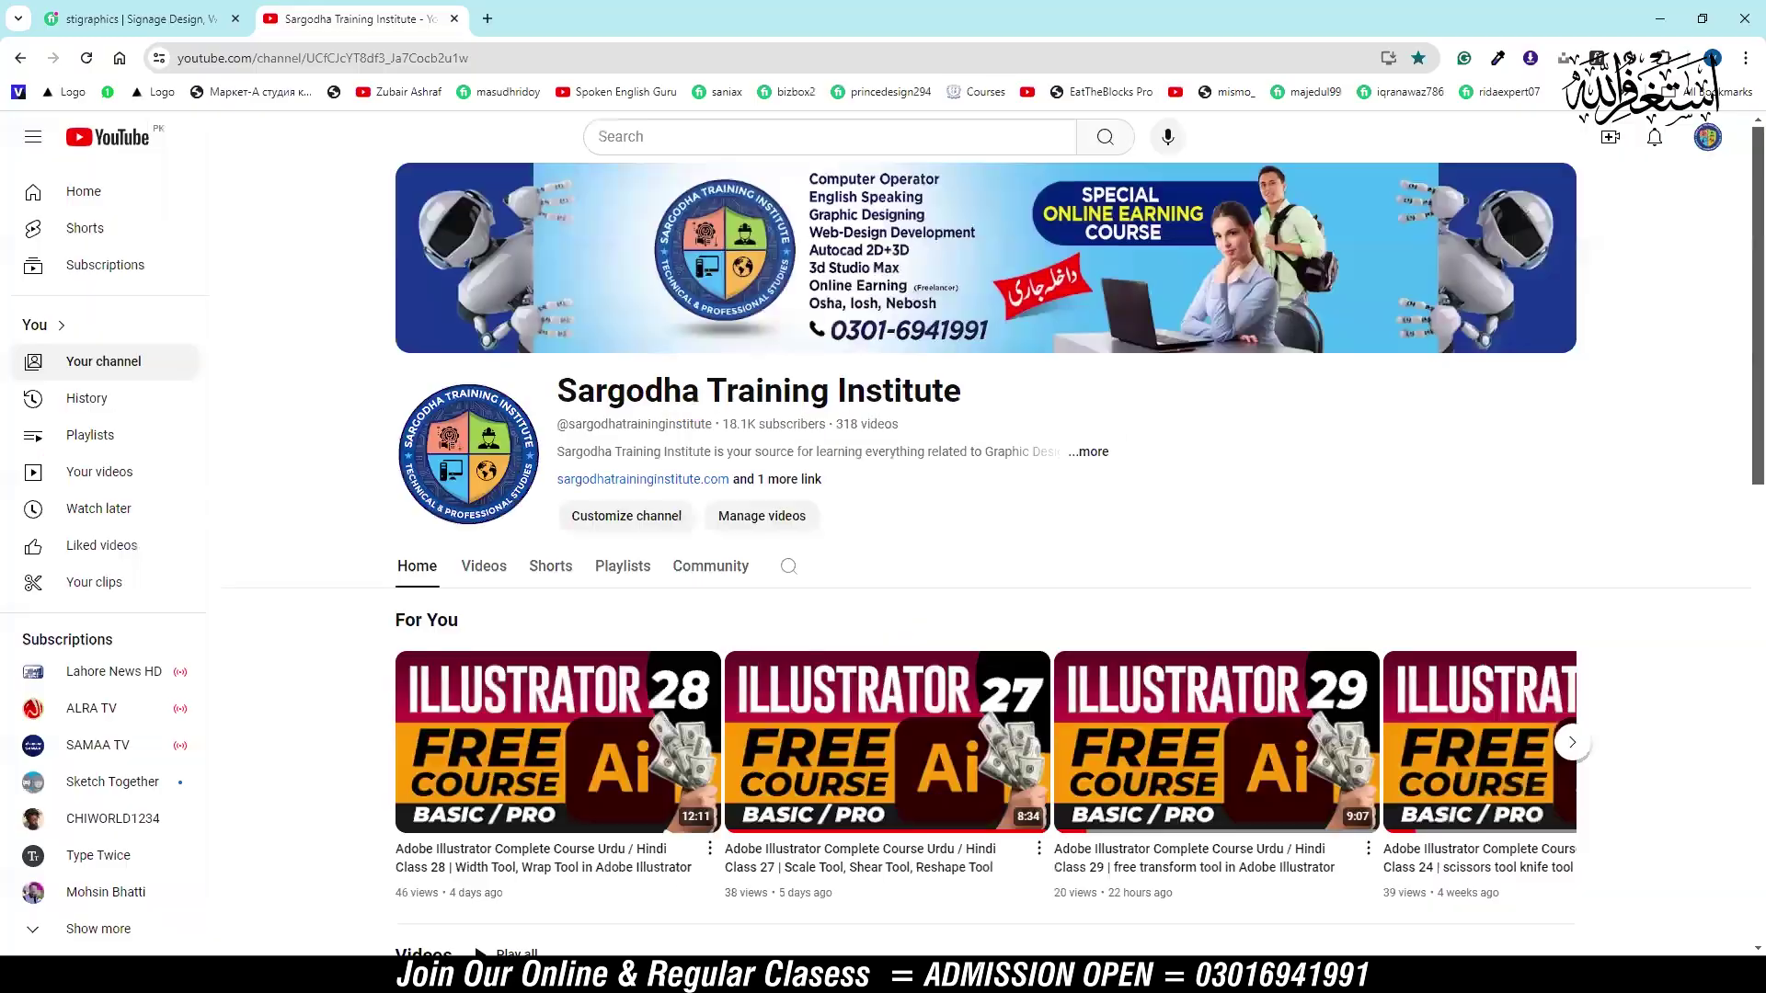